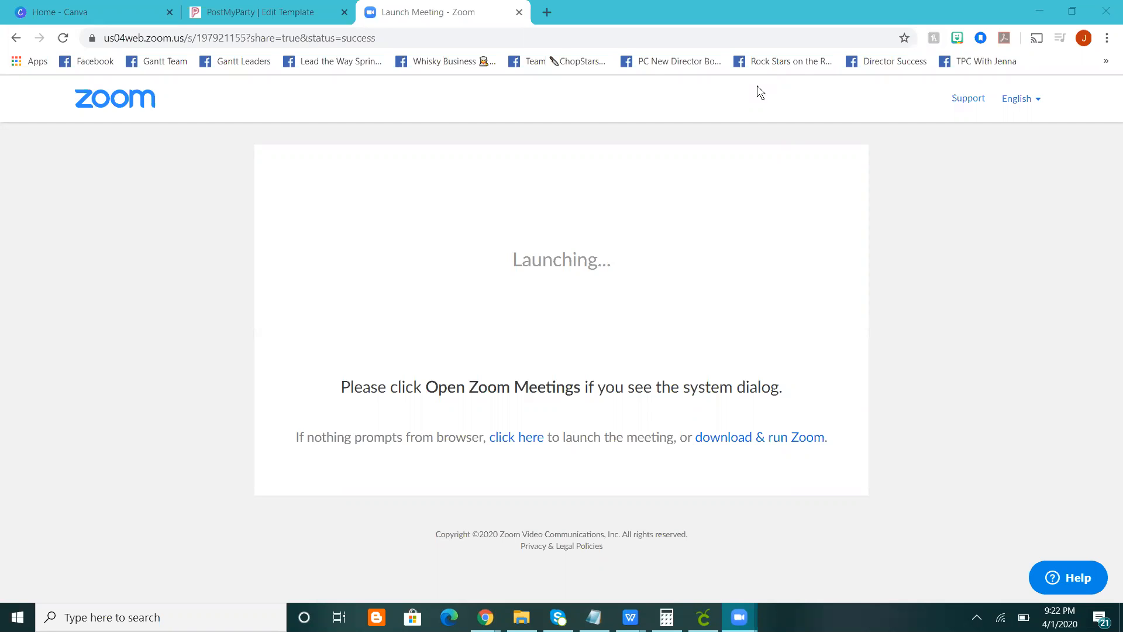
Switch to PostMyParty and open the April 2020 template's "OMG Y'all!" air fryer post to examine its picture.
click(239, 7)
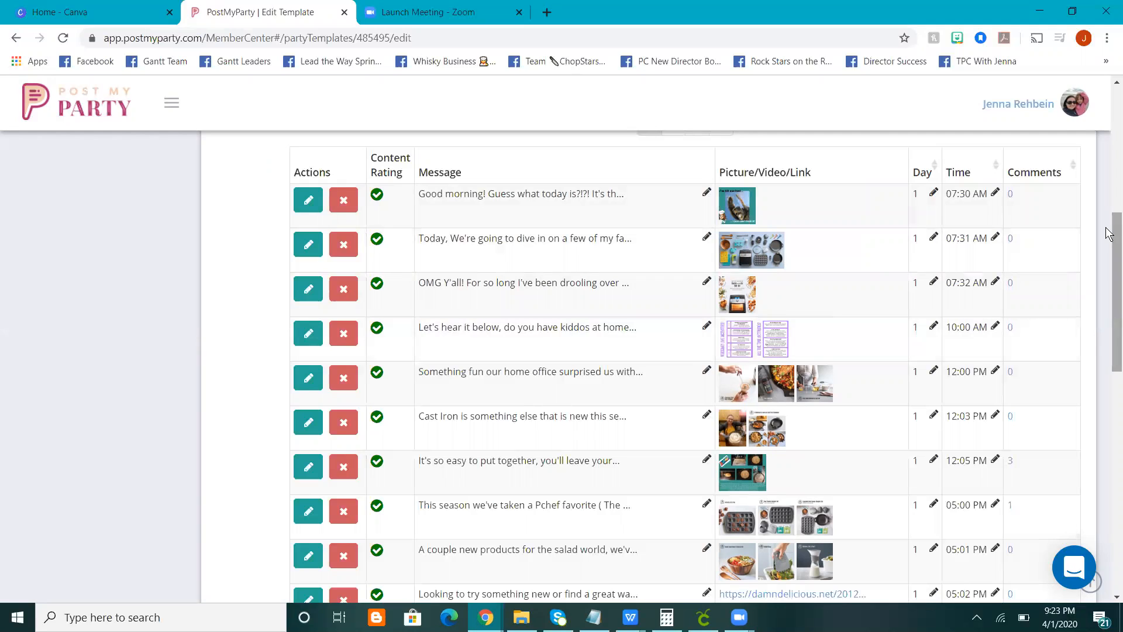
scroll(1107, 237, down, 1)
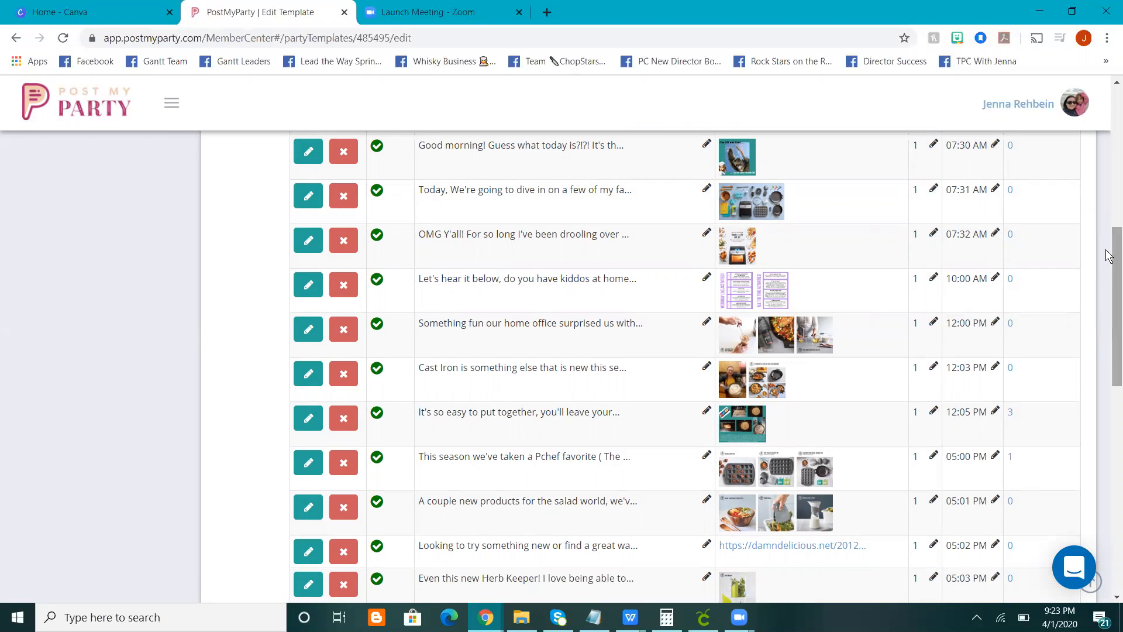
click(308, 240)
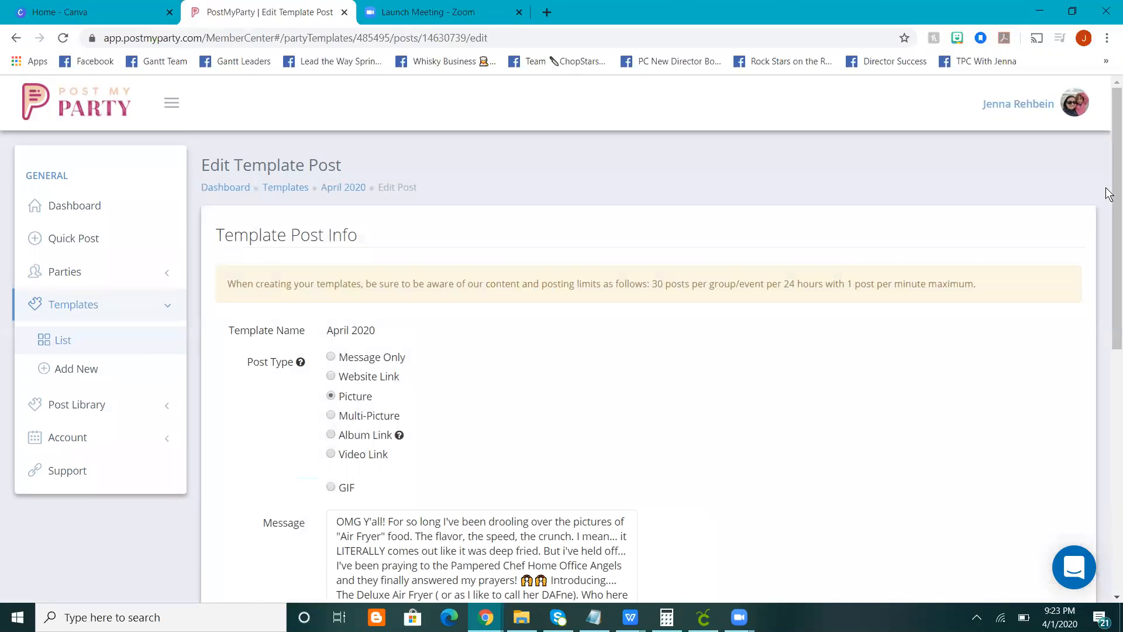
scroll(1109, 319, down, 1)
scroll(1108, 319, down, 7)
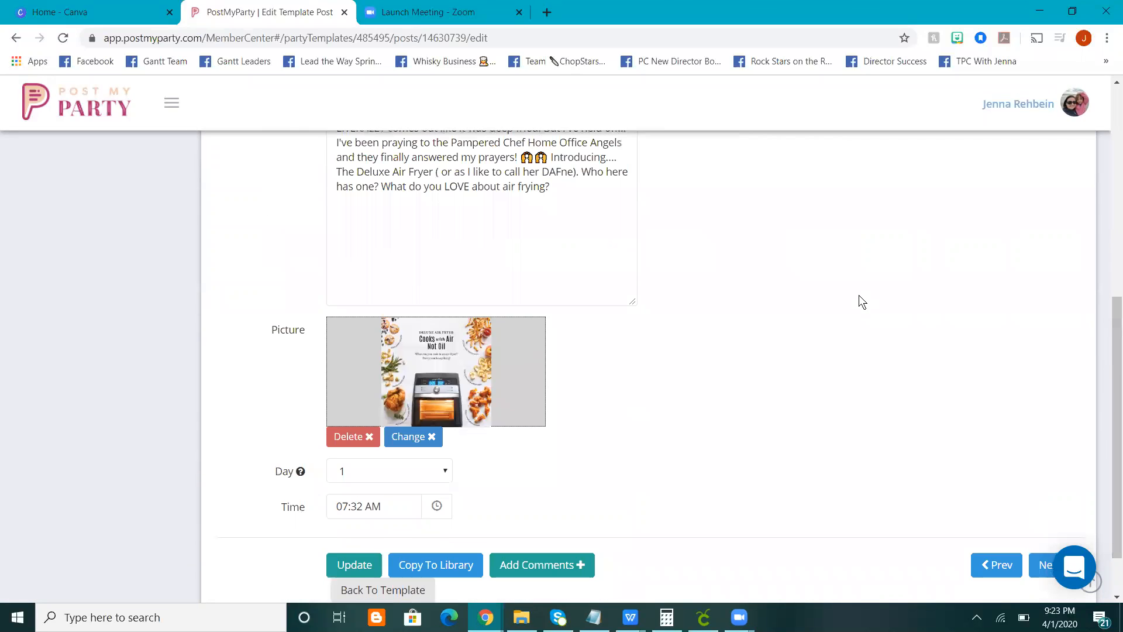
right_click(427, 358)
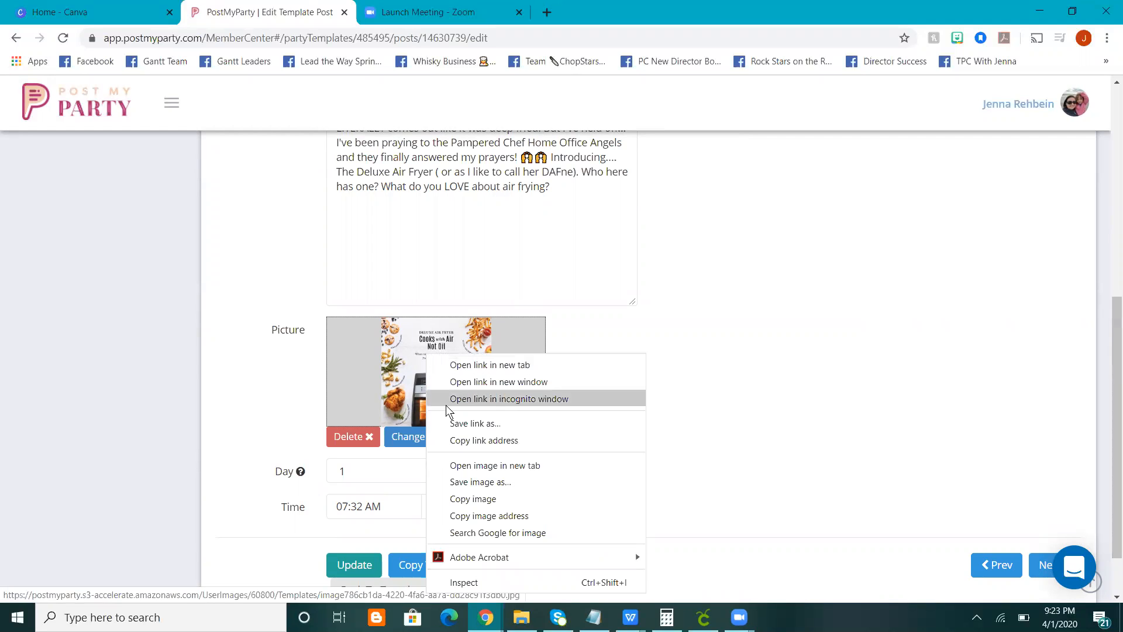
click(497, 482)
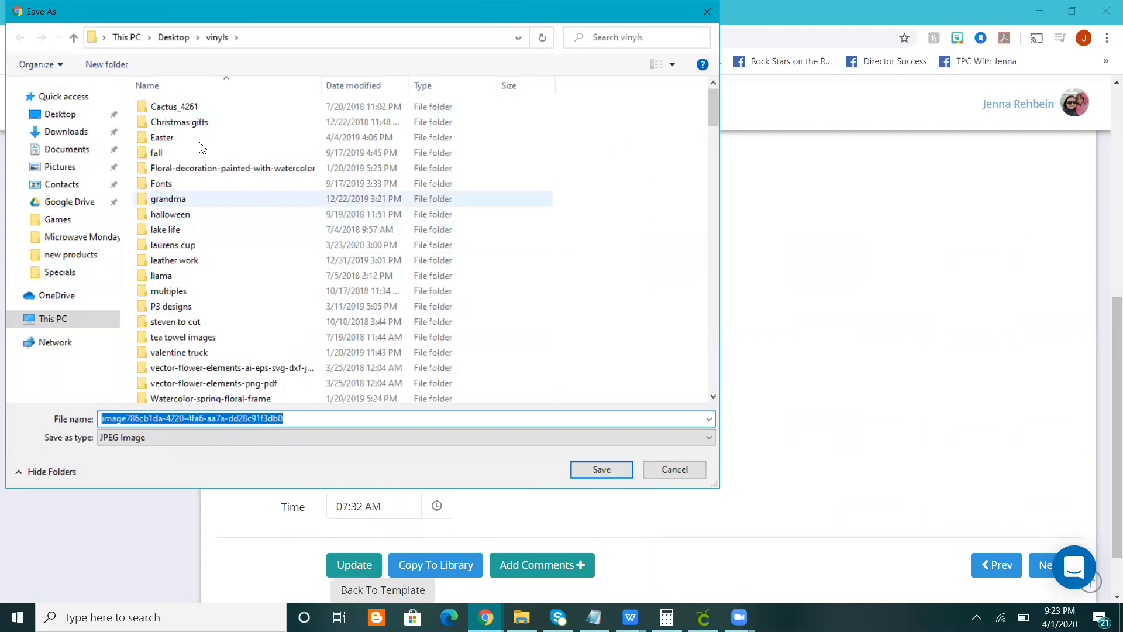
click(688, 467)
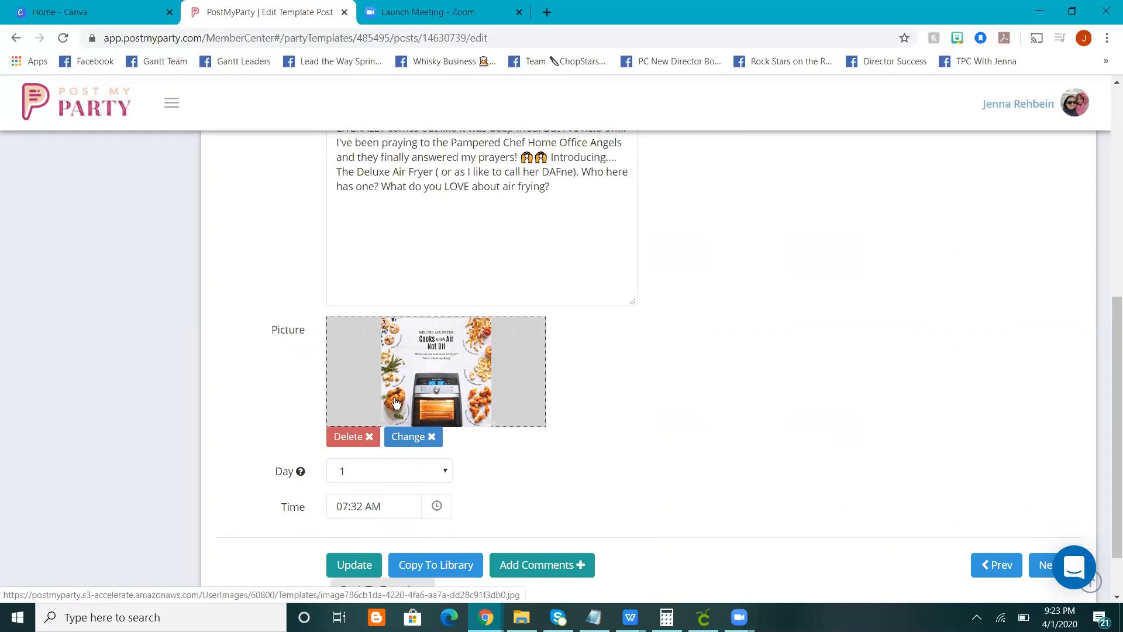
Switch to Canva and create a new blank Social Media design.
click(106, 9)
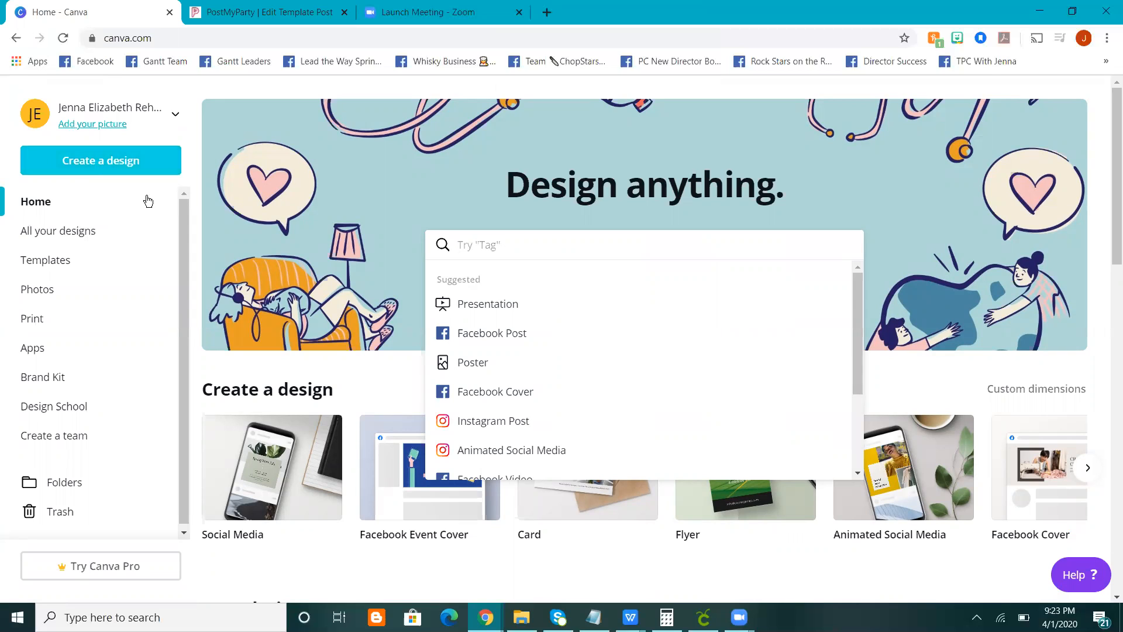
click(109, 155)
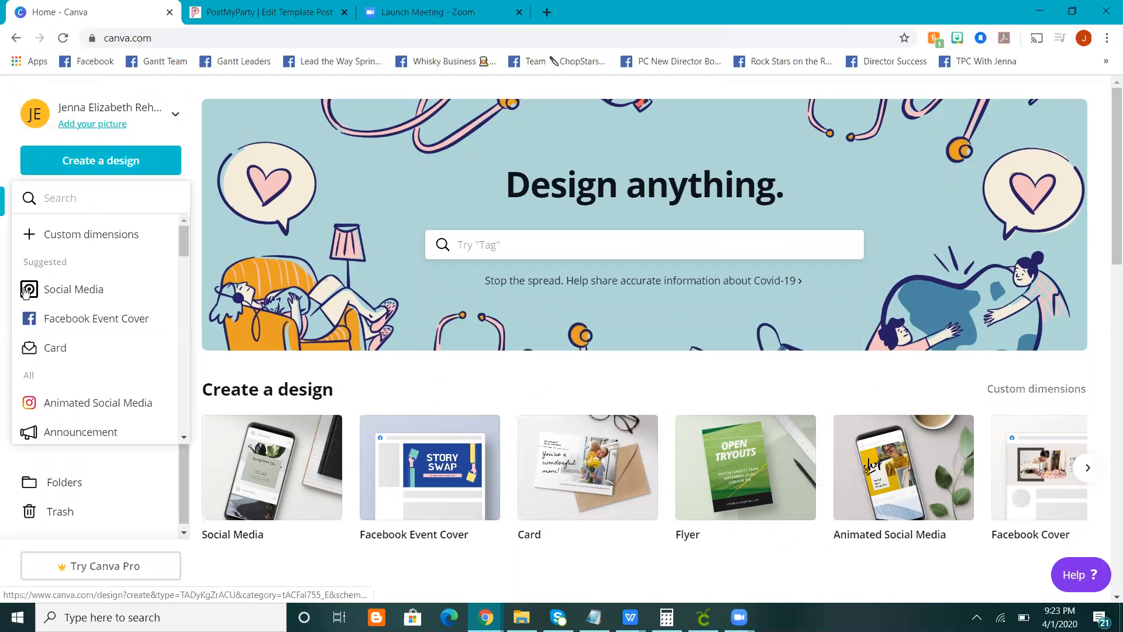
click(90, 290)
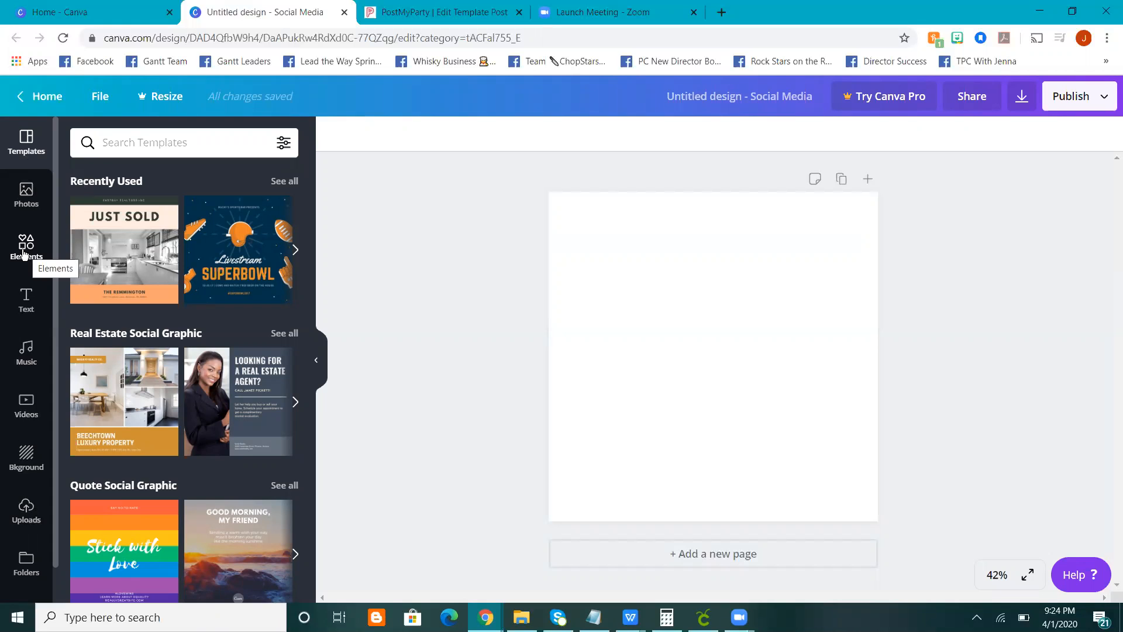
Add a grid with two side-by-side vertical image slots to the blank page.
click(26, 196)
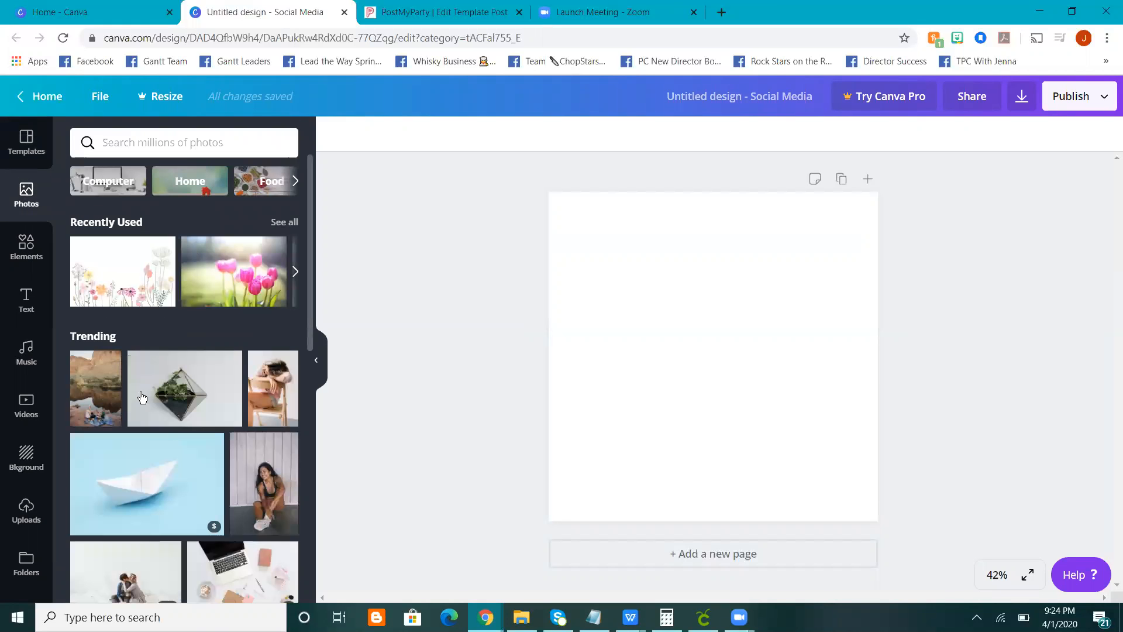
click(18, 250)
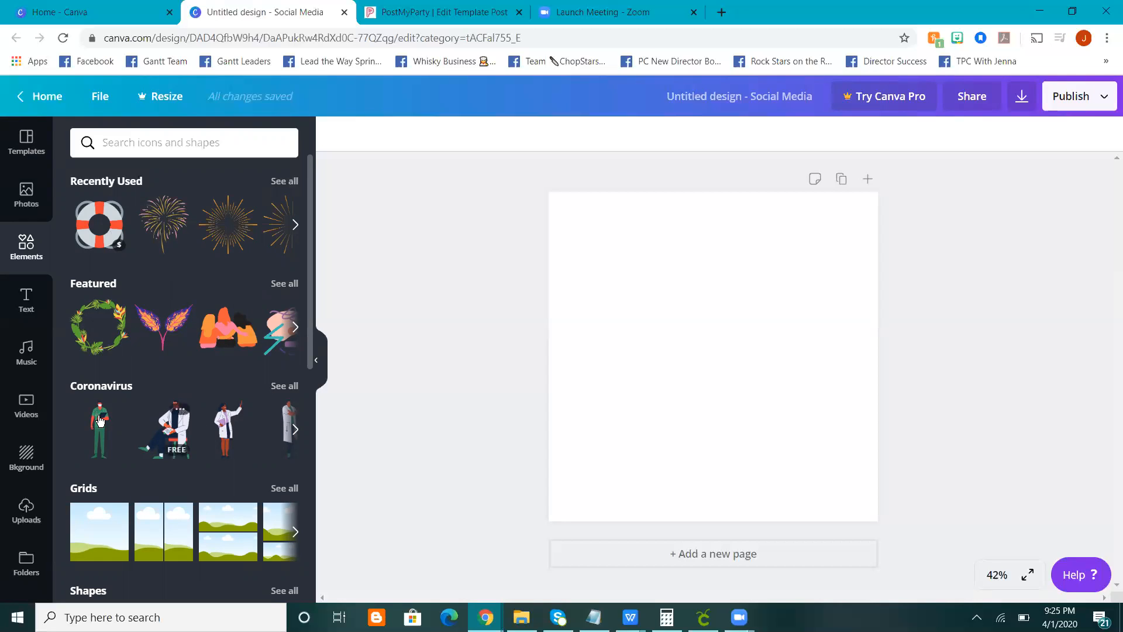
drag(309, 295, 301, 404)
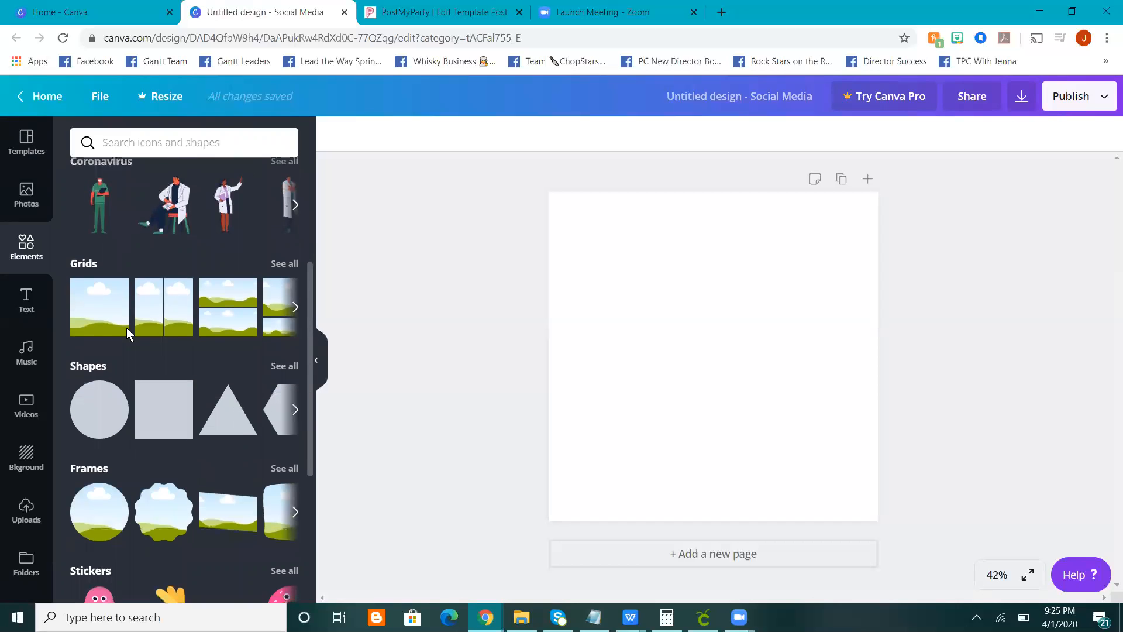
click(159, 326)
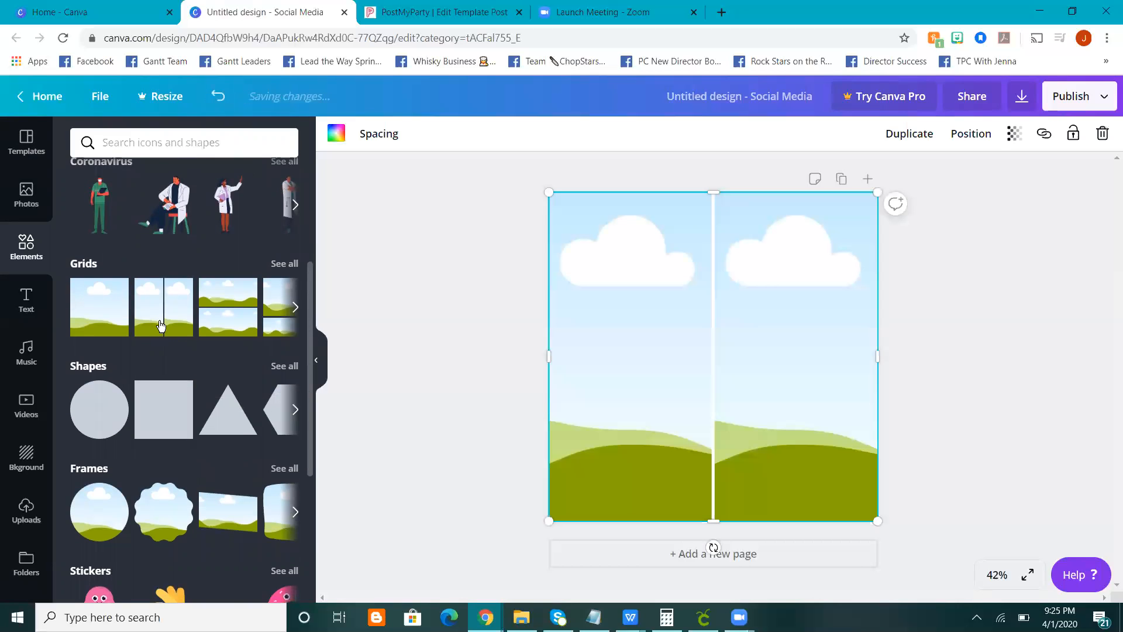
Look through the uploaded images, and delete the two-column grid from the page.
click(24, 513)
drag(123, 247, 180, 281)
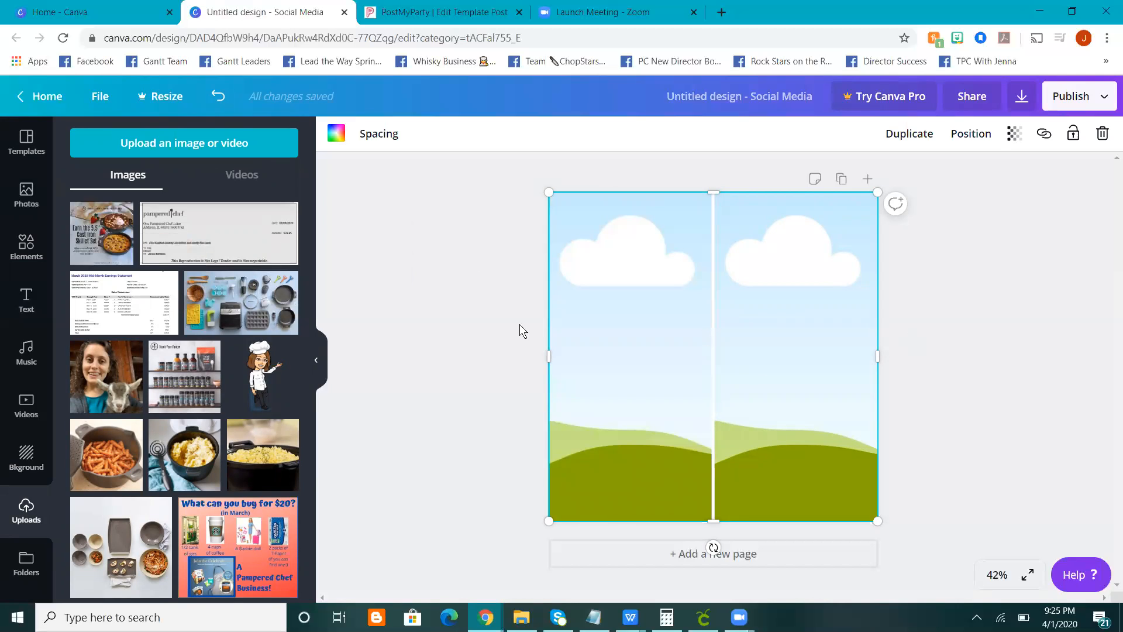
click(26, 248)
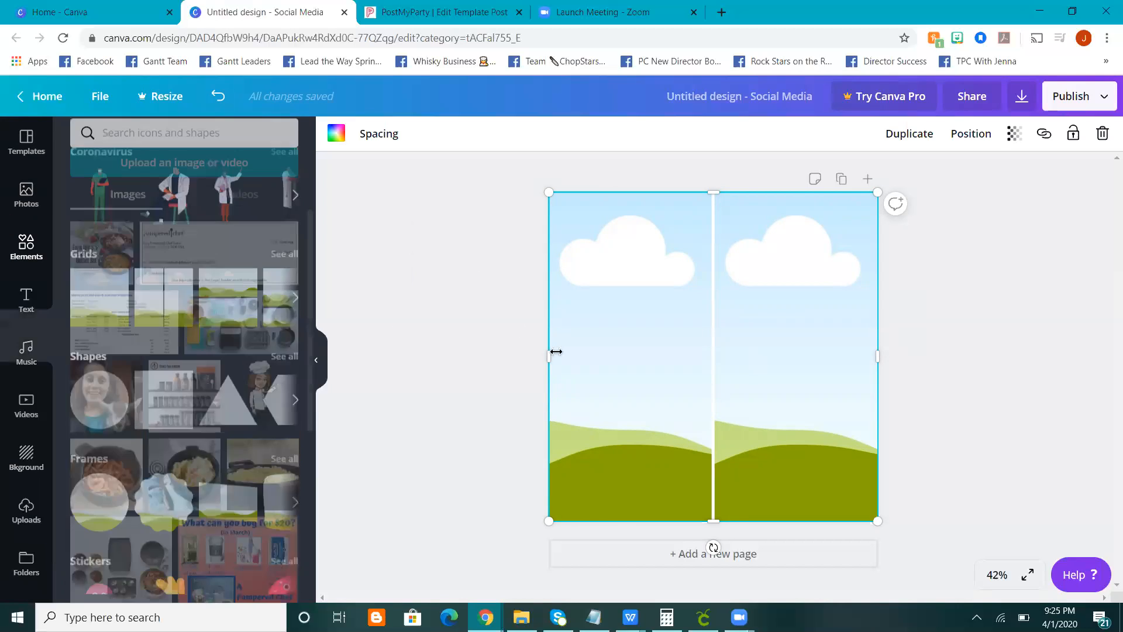
click(498, 318)
drag(498, 301, 887, 371)
click(815, 372)
key(Delete)
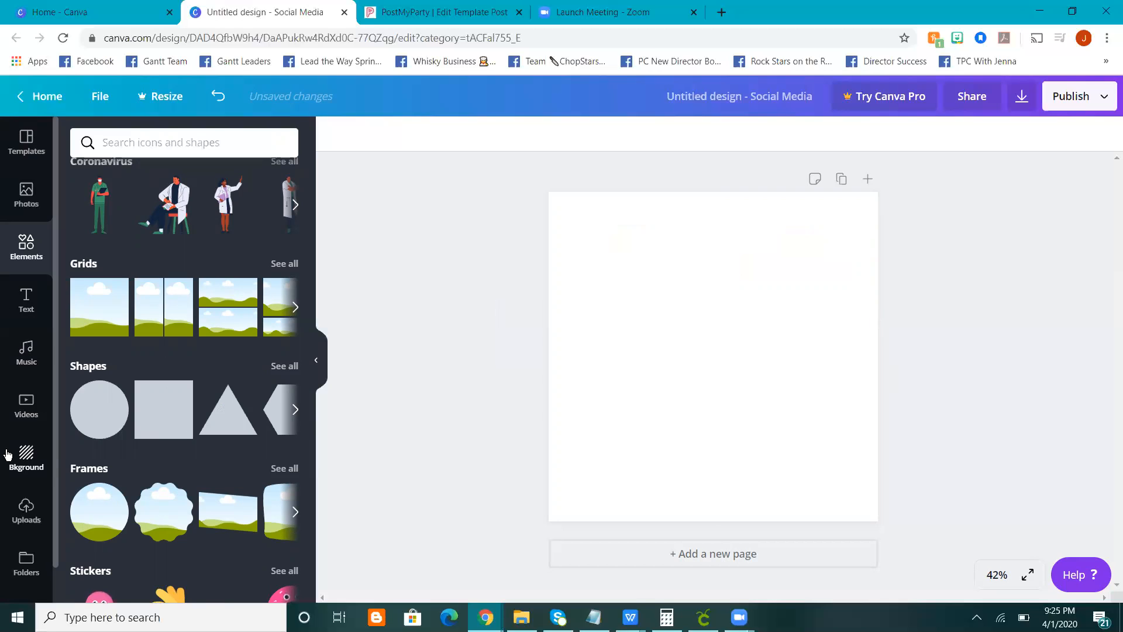
Upload the image post-product-air-fryer3-usca from the new products folder.
click(26, 507)
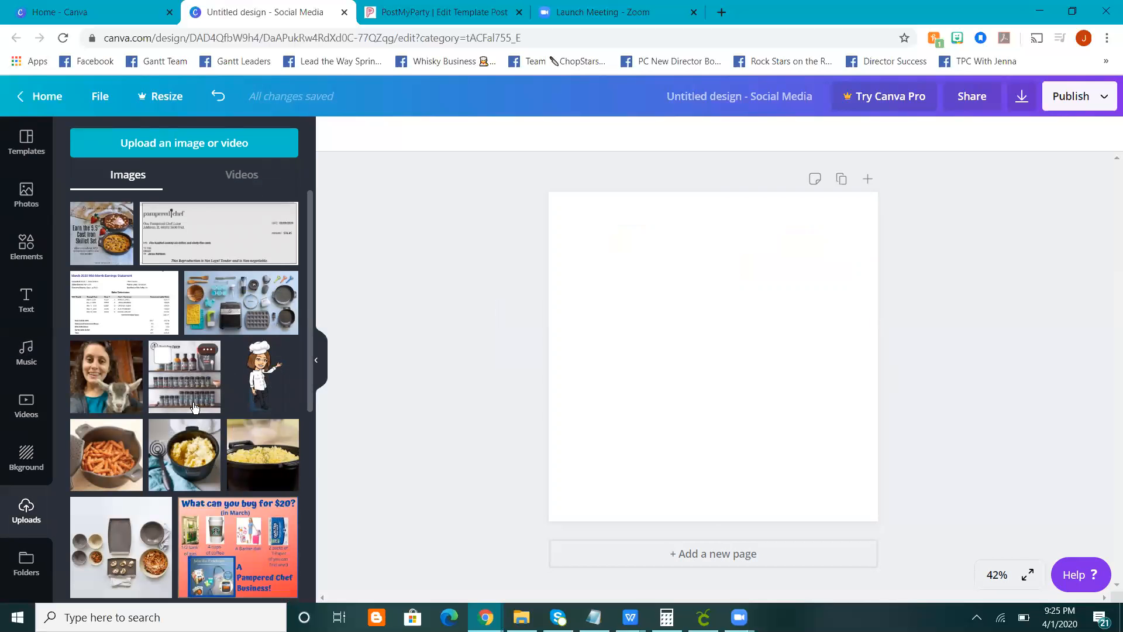
click(176, 145)
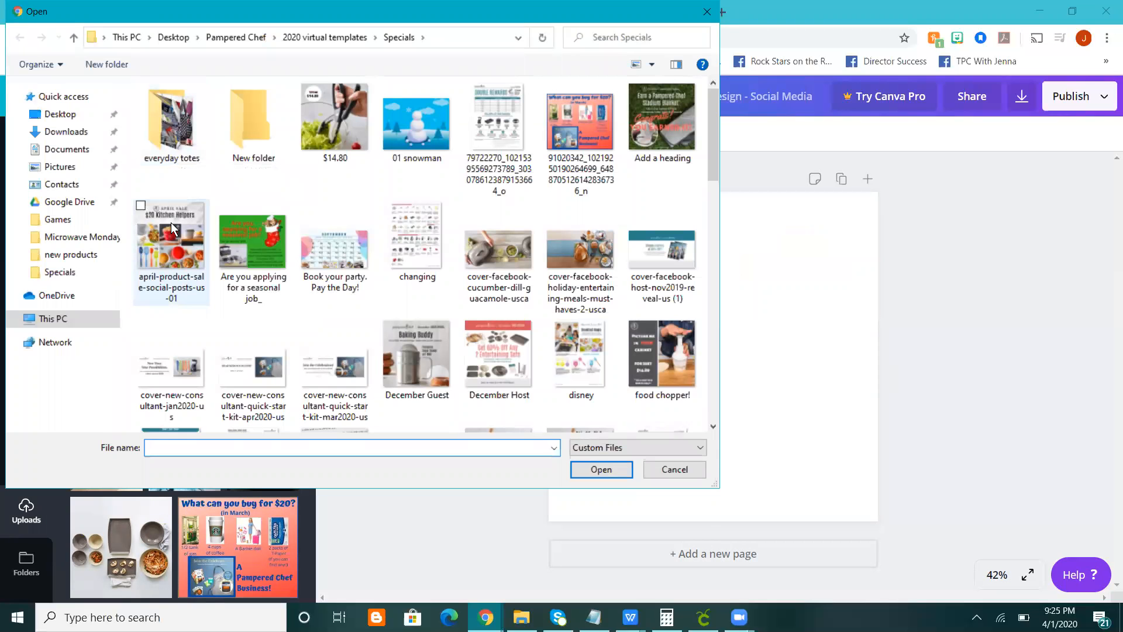
click(48, 255)
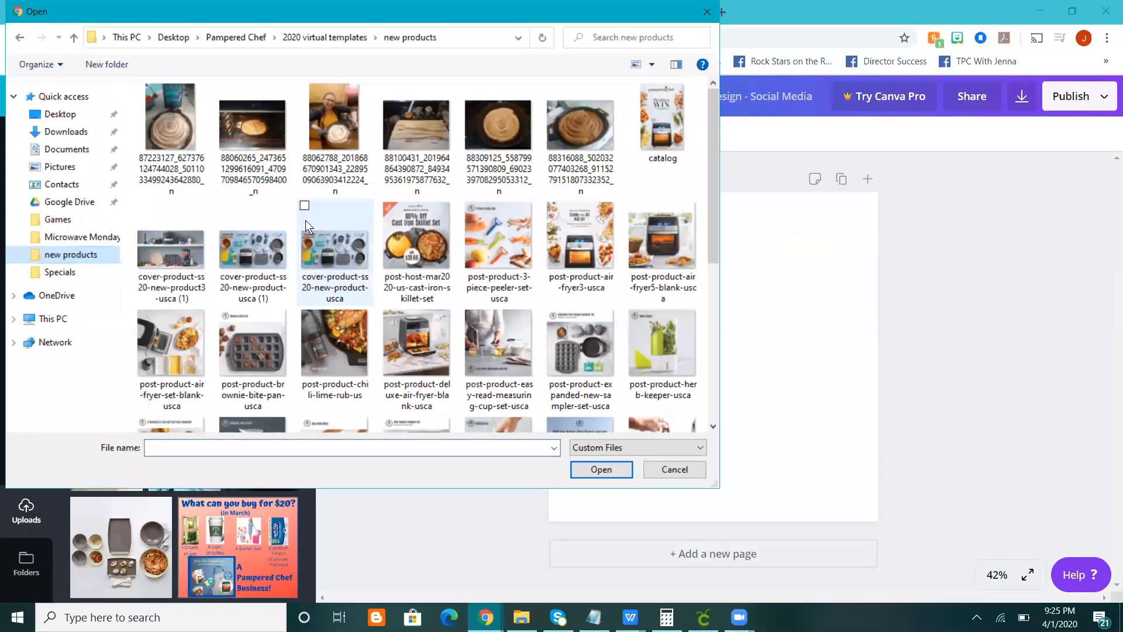
double_click(587, 254)
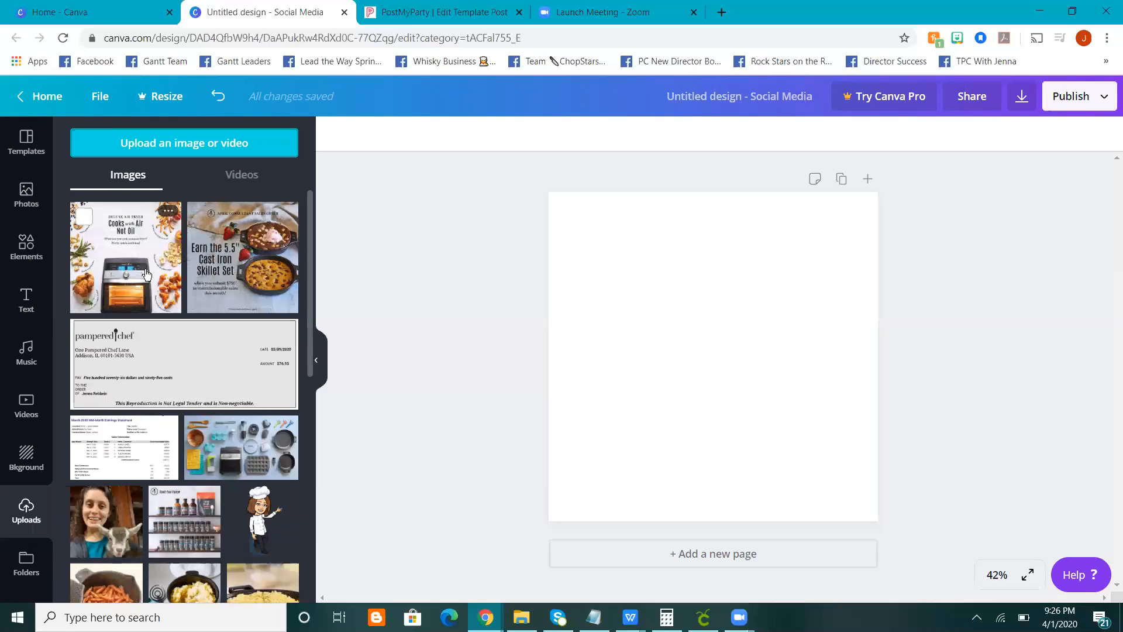
Place the uploaded "Cooks with Air Not Oil" image on the page and enlarge it to about 755 by 755.
click(146, 275)
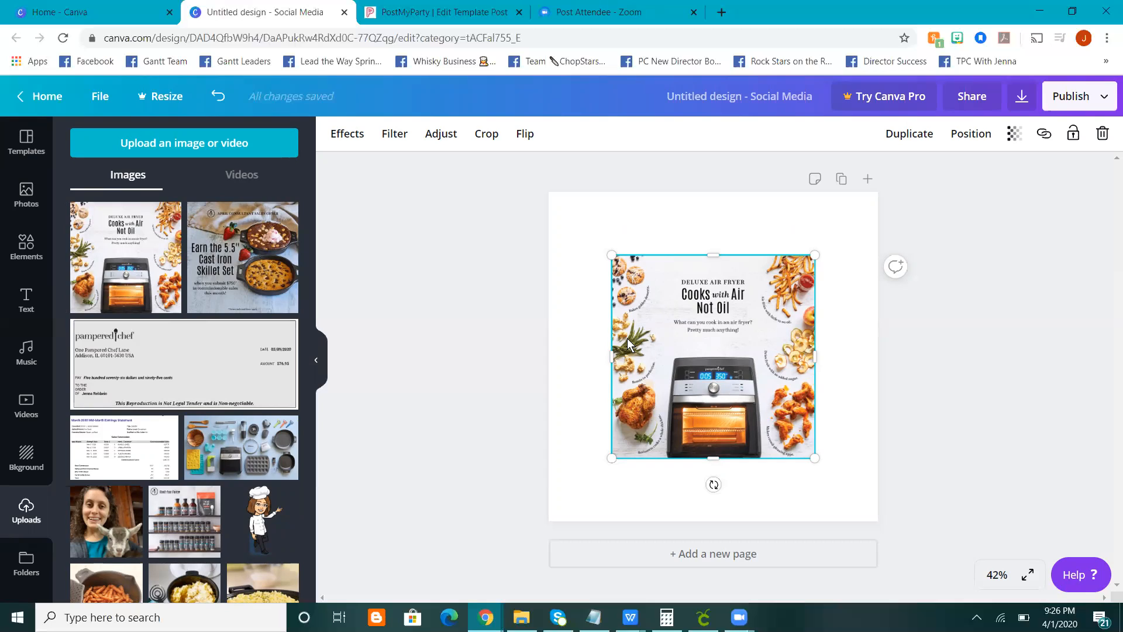
key(Delete)
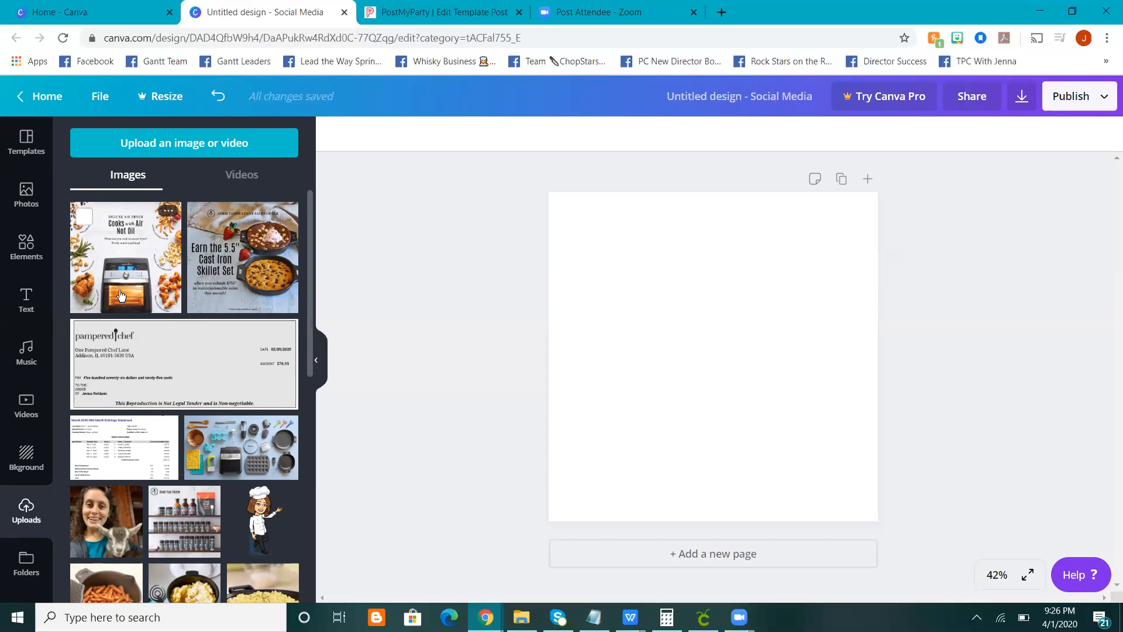
click(120, 296)
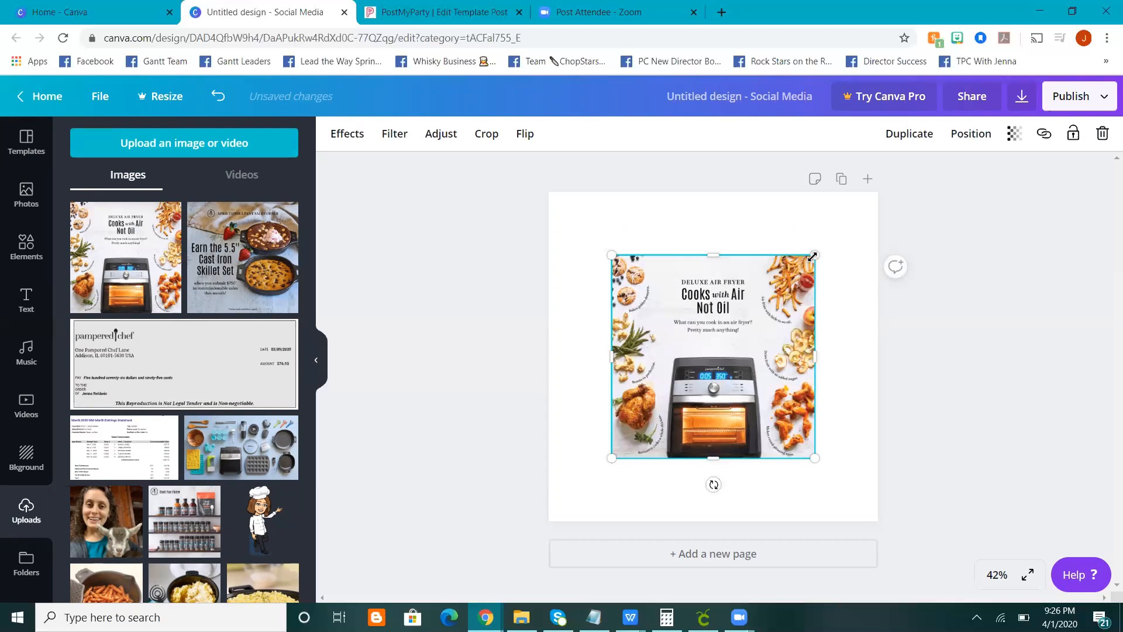
mouse_move(842, 222)
mouse_down()
mouse_move(866, 206)
mouse_move(724, 376)
mouse_move(817, 261)
mouse_move(704, 368)
mouse_move(841, 228)
mouse_up()
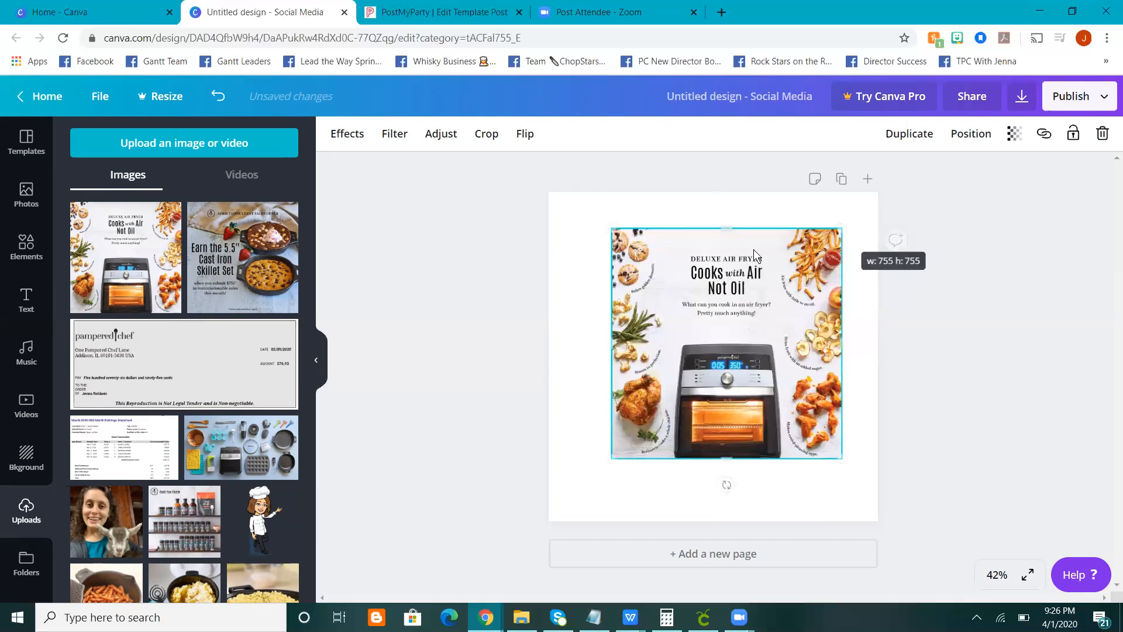
mouse_move(726, 229)
mouse_down()
mouse_move(726, 345)
mouse_move(714, 217)
mouse_move(710, 227)
mouse_up()
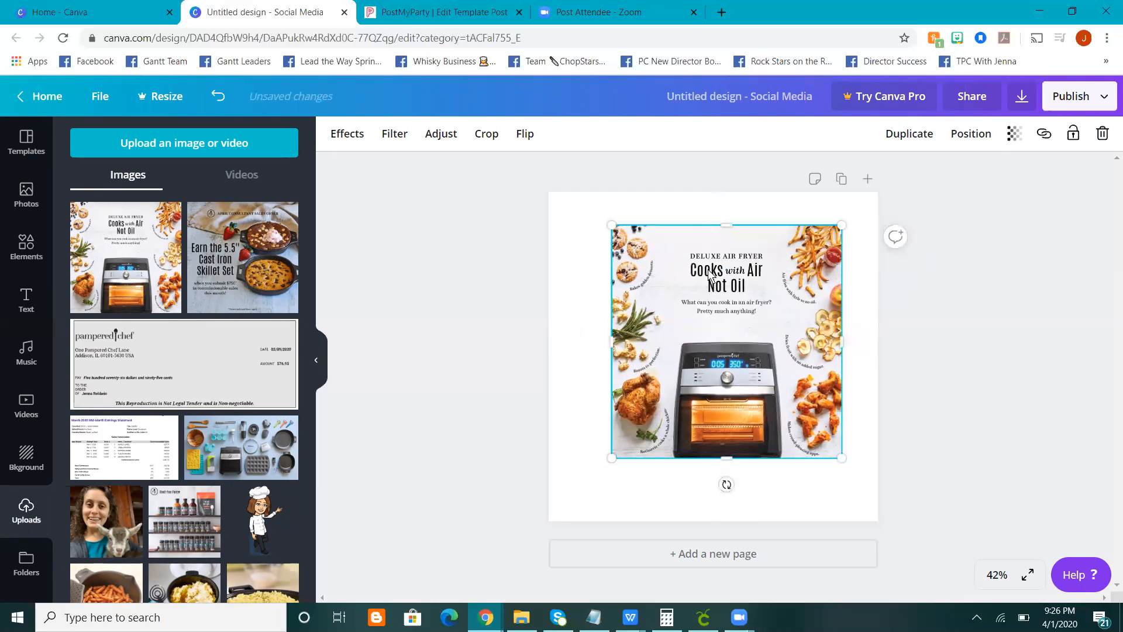
Try cropping the air fryer image, cancel the crop and delete the image from the page.
click(479, 139)
drag(611, 229, 566, 214)
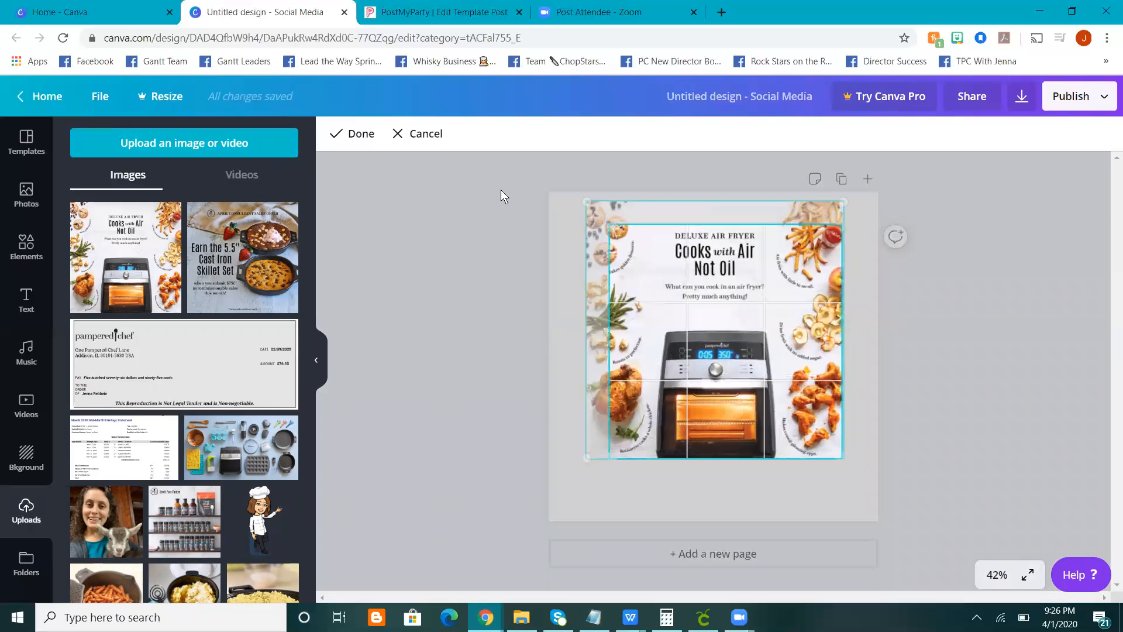
click(427, 135)
key(Delete)
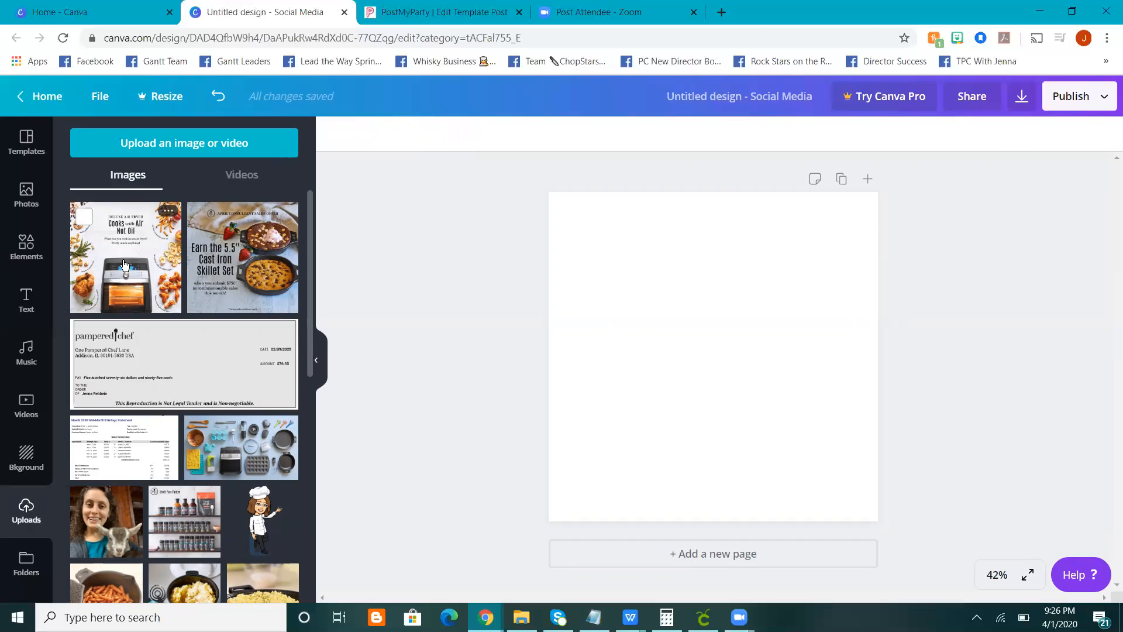
Fill the page background with the air fryer image and place the chef avatar over its upper-left area.
drag(124, 265, 558, 266)
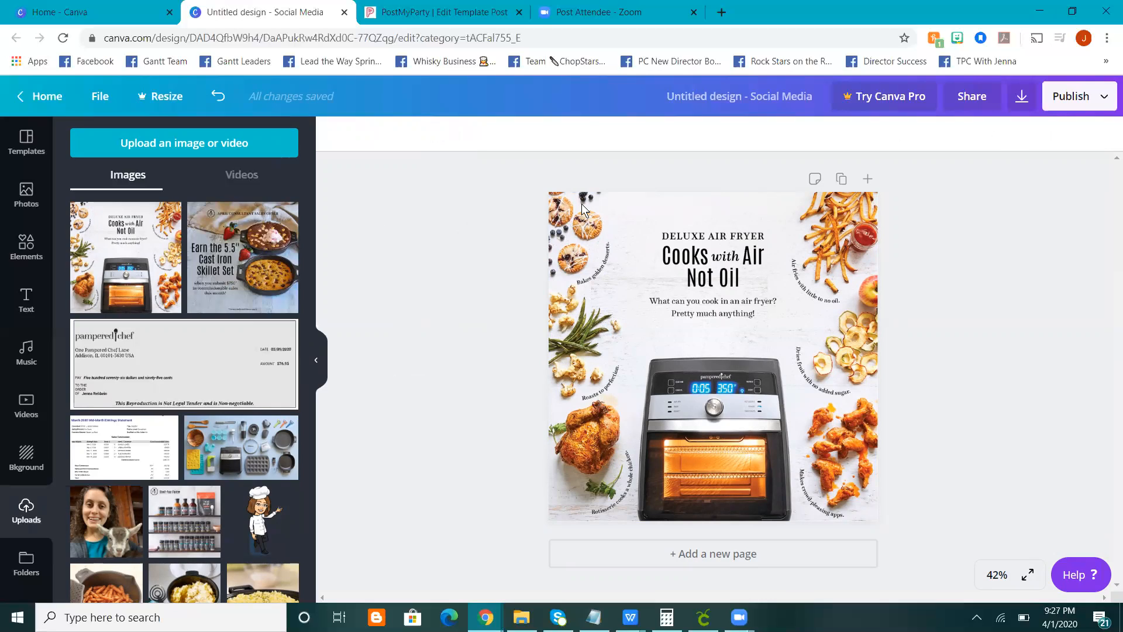
click(957, 39)
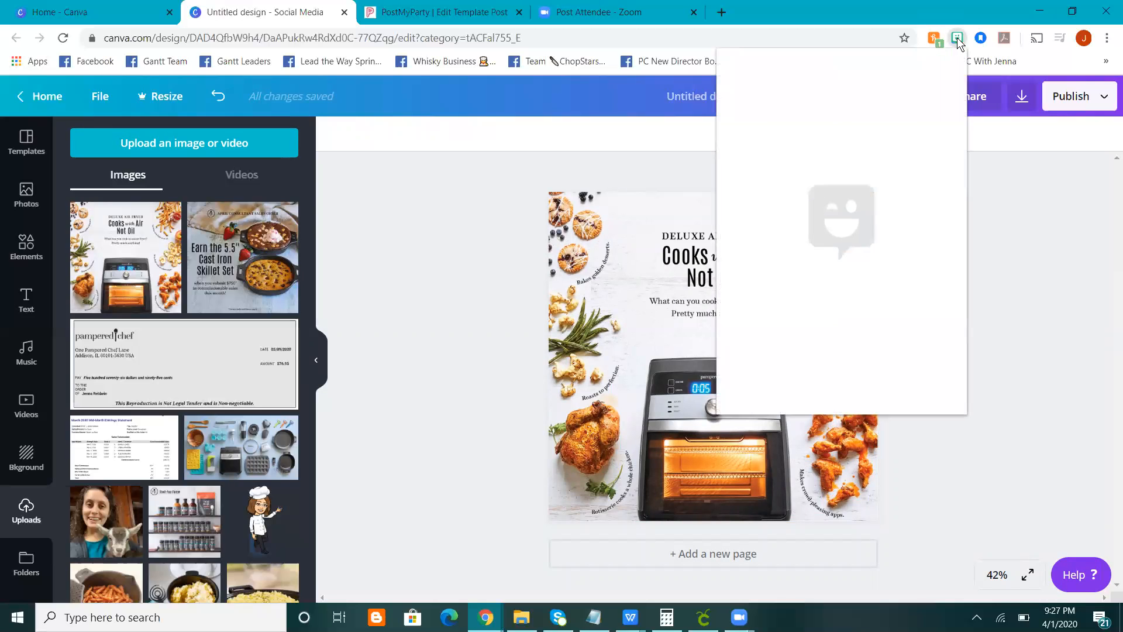
click(956, 38)
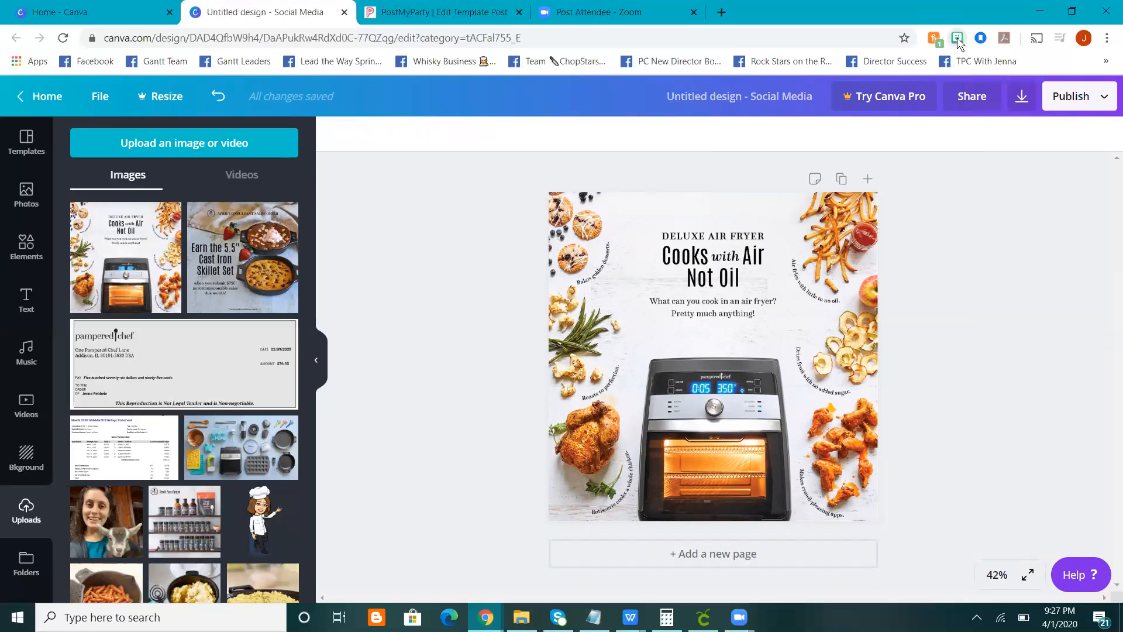
click(259, 500)
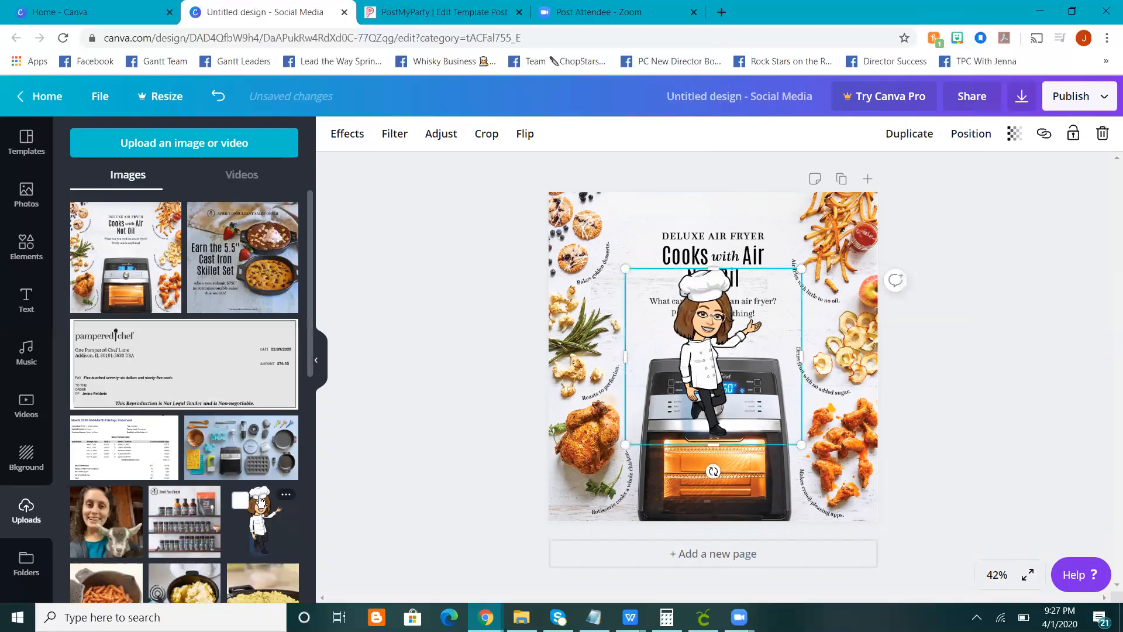
drag(703, 352, 593, 265)
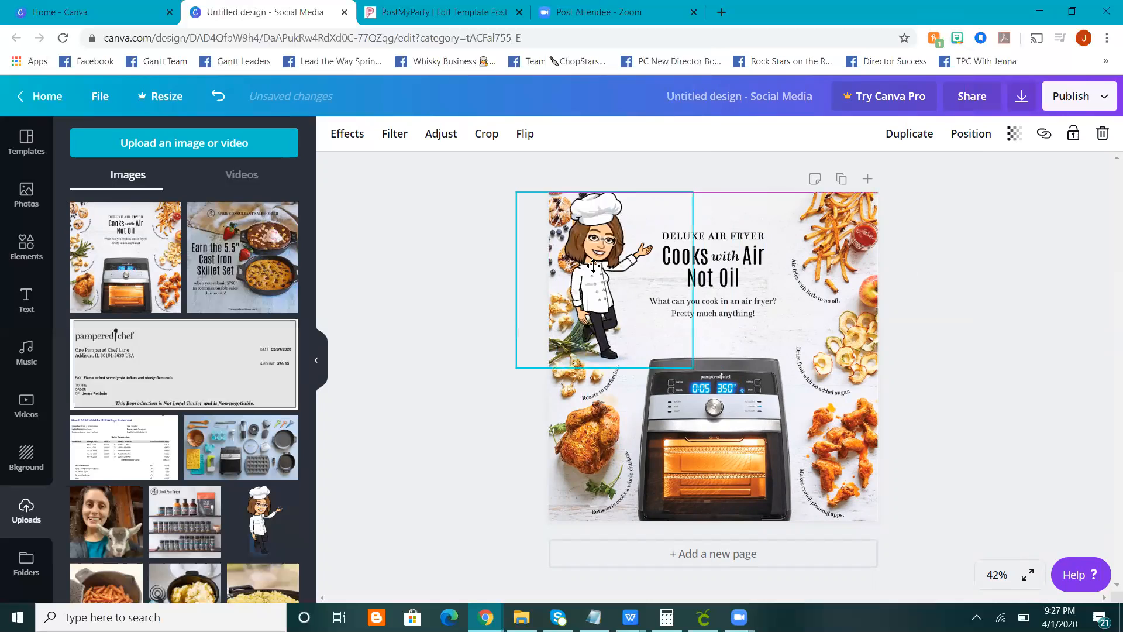
Delete the chef avatar and the background image from the page.
key(Delete)
click(597, 270)
key(Delete)
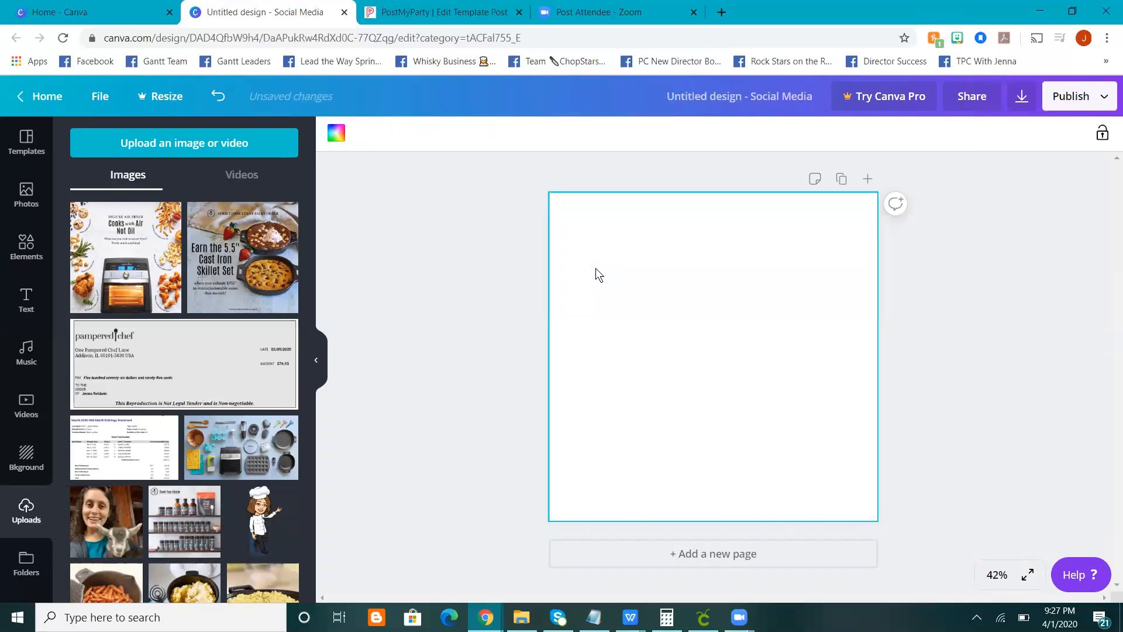
Place the uploaded "Cooks with Air Not Oil" image on the page and set the page background to teal.
click(95, 285)
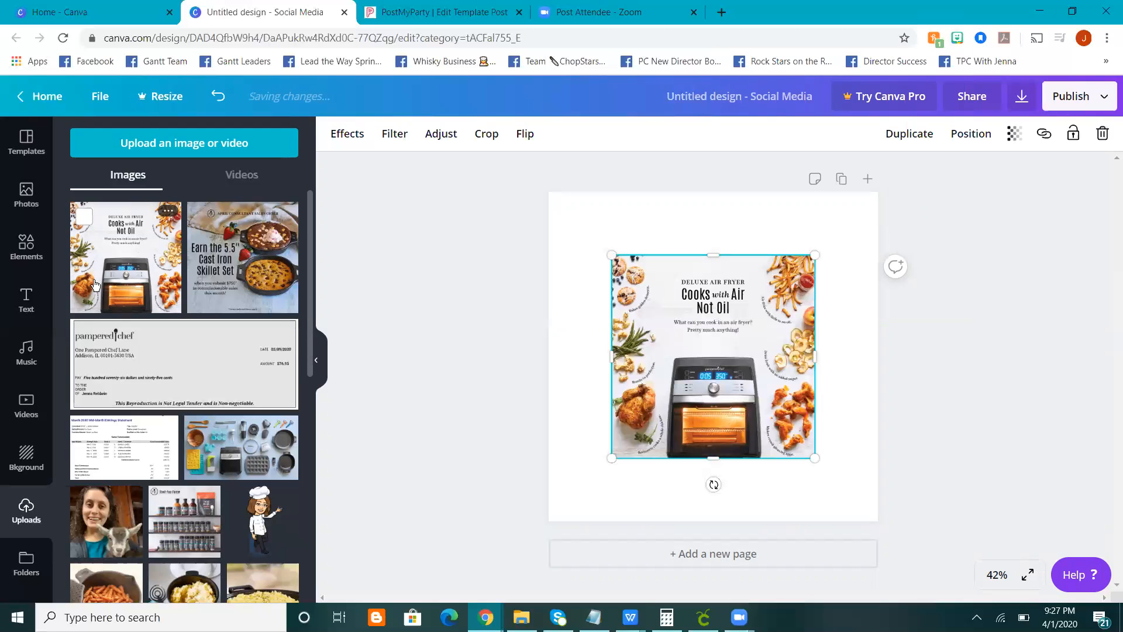
click(26, 456)
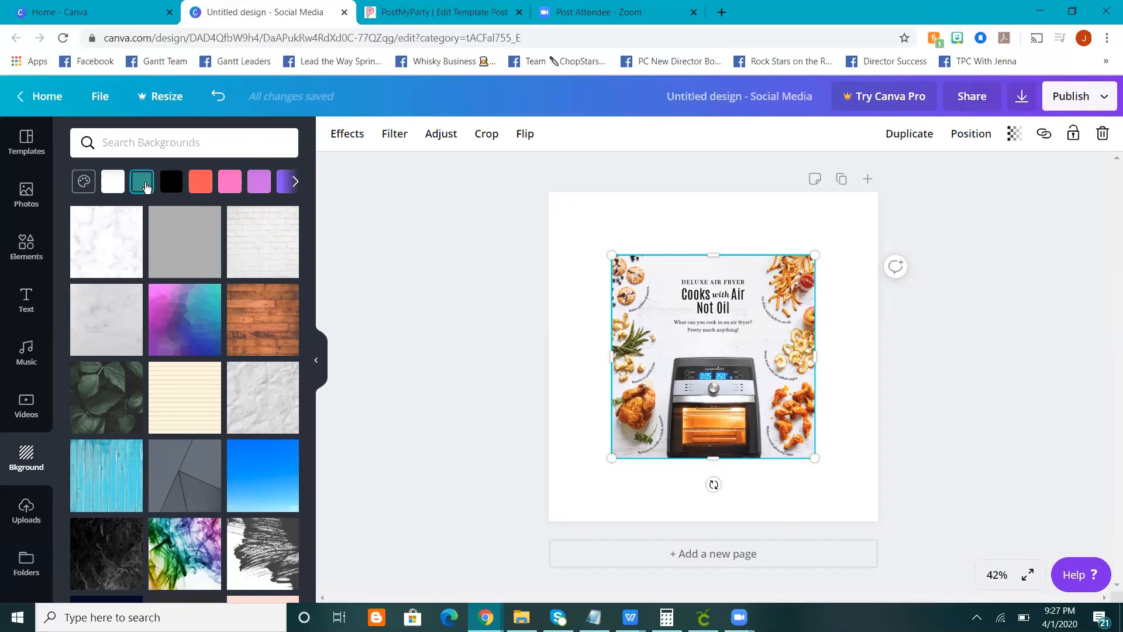
click(143, 183)
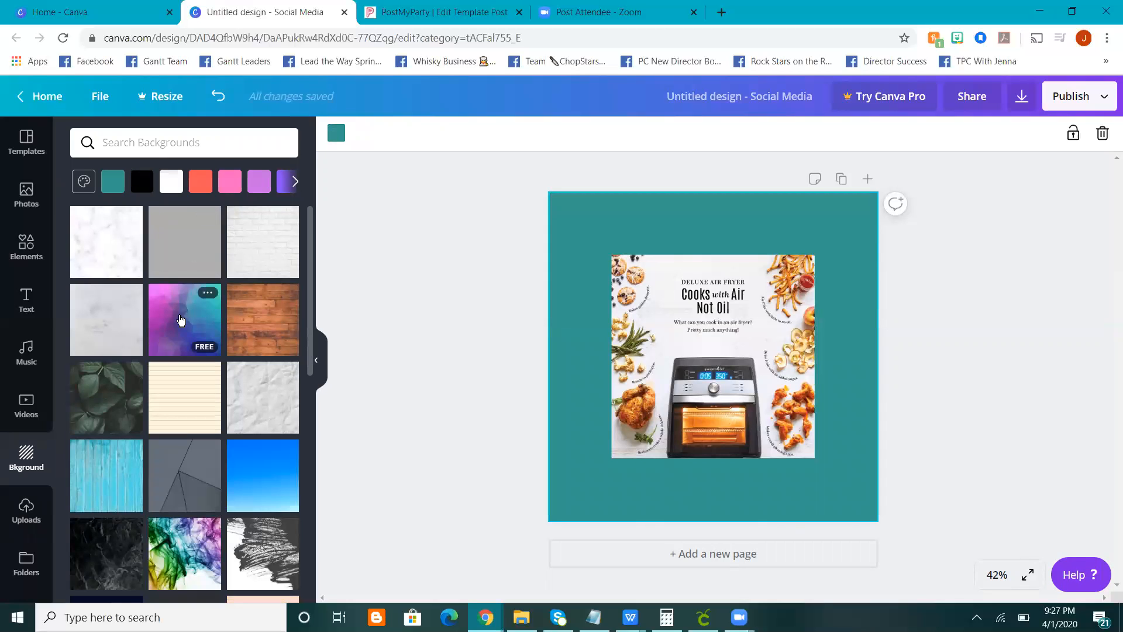
Try the purple-blue polygon, dark green leaves and turquoise wood plank backgrounds behind the air fryer image.
click(180, 319)
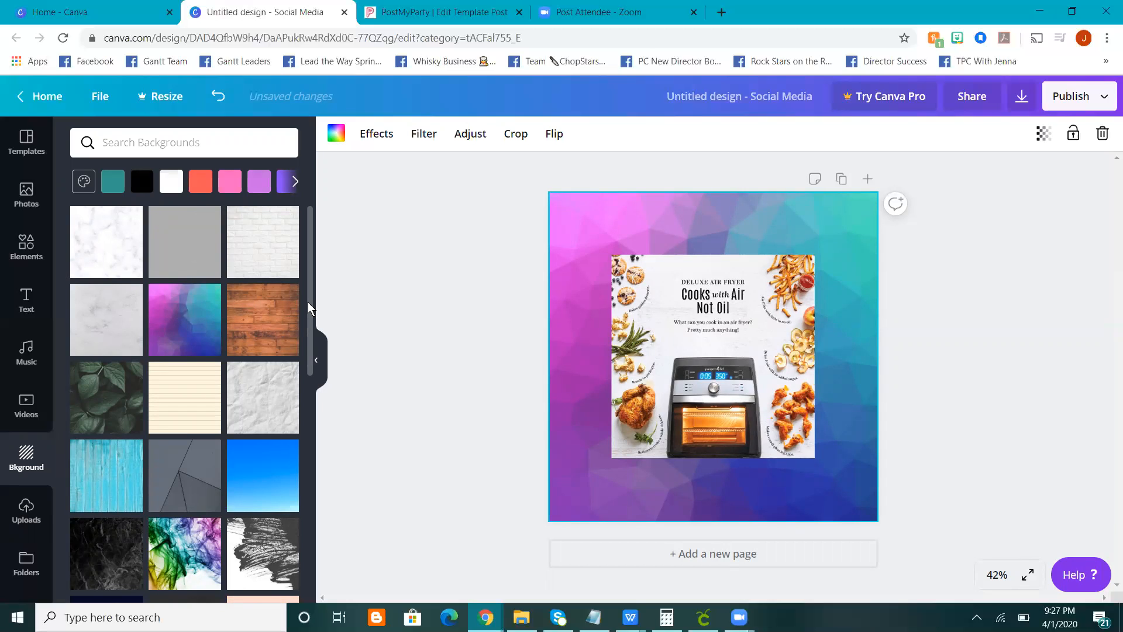
click(110, 391)
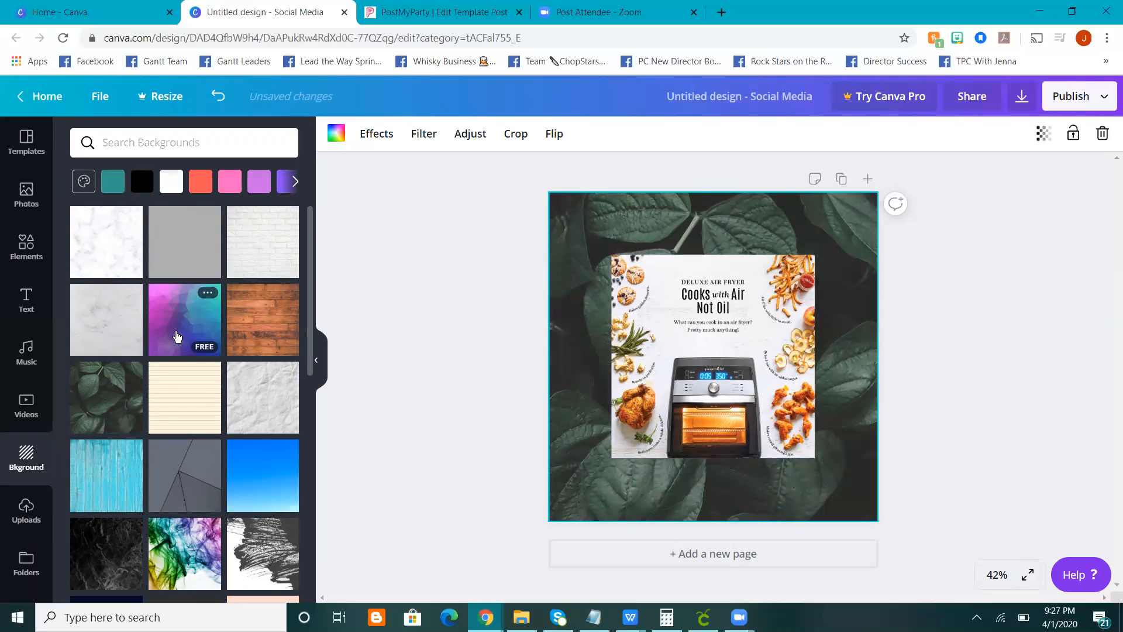
click(177, 336)
click(105, 491)
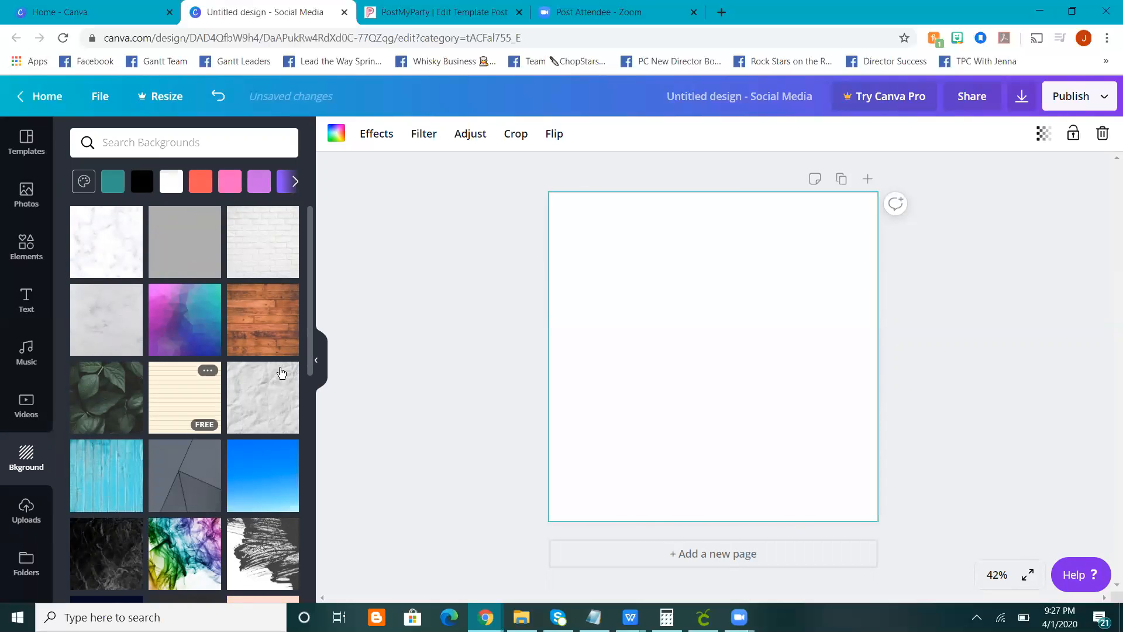
scroll(281, 374, down, 1)
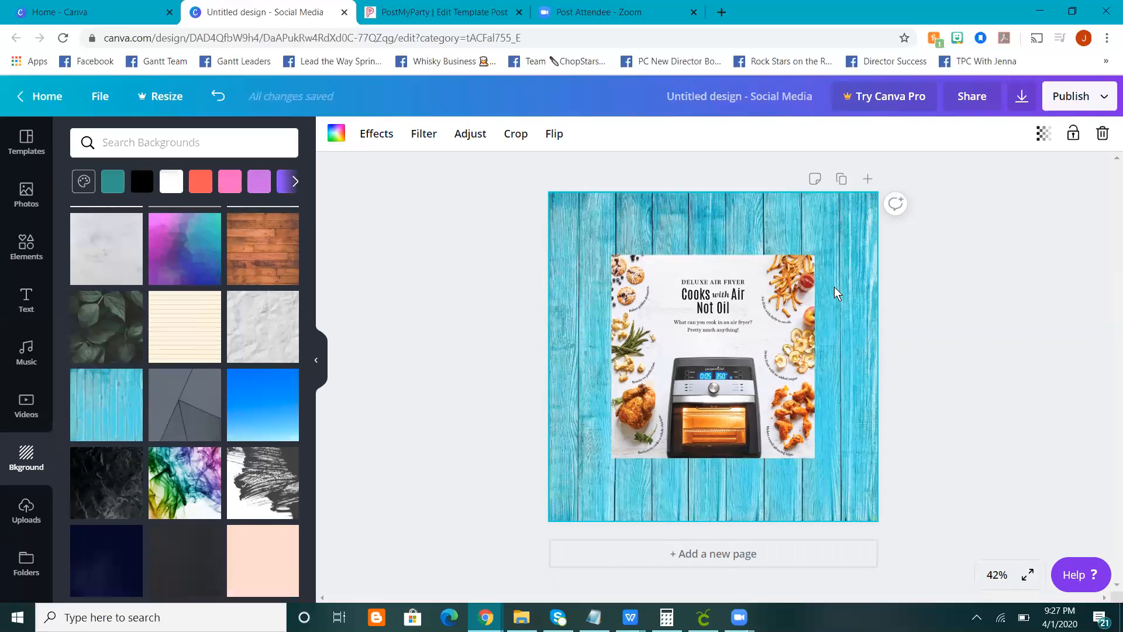
Enlarge the air fryer image from opposite corners so an even border of the wood plank background surrounds it.
click(794, 284)
drag(821, 246, 849, 222)
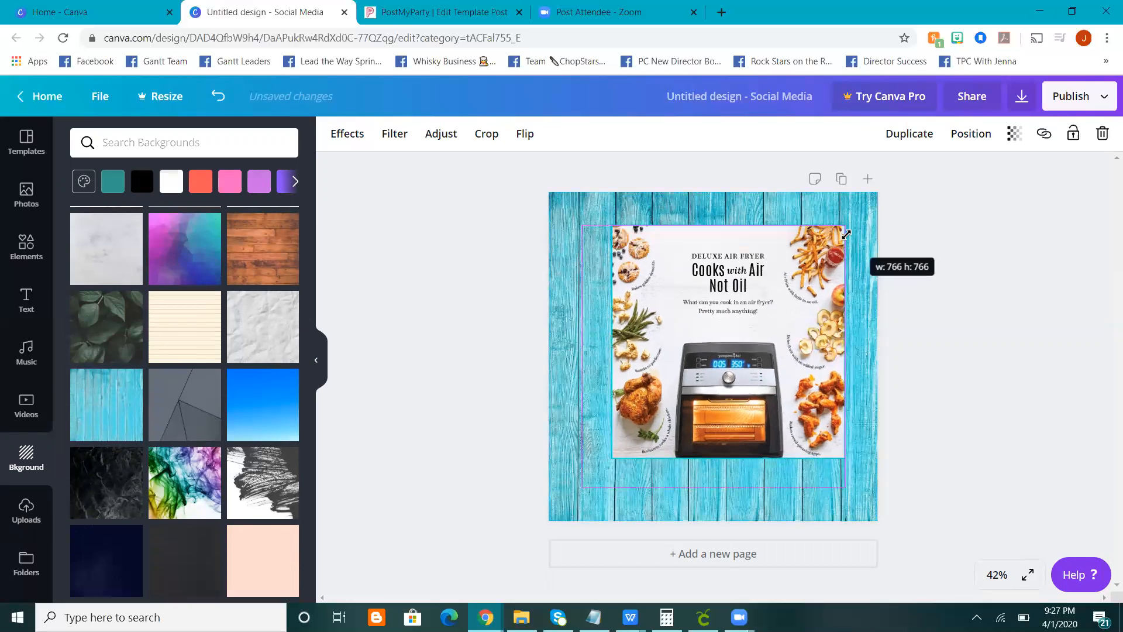
drag(590, 496, 583, 501)
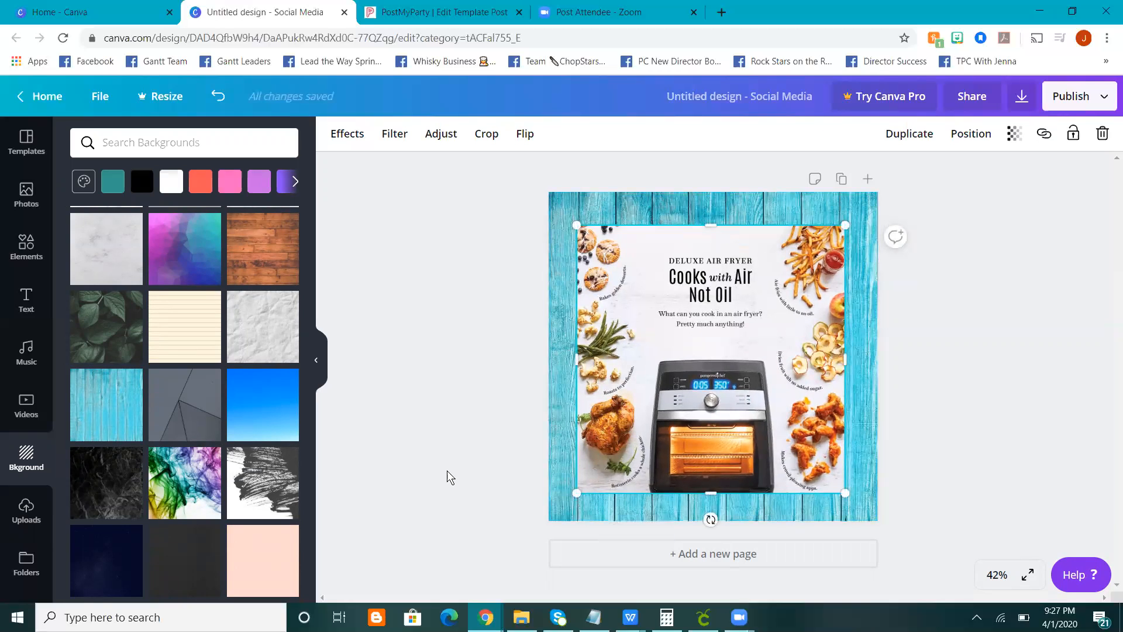
Try the black-and-white brushstroke, rainbow ink, grey geometric and crumpled paper backgrounds on the page.
click(249, 488)
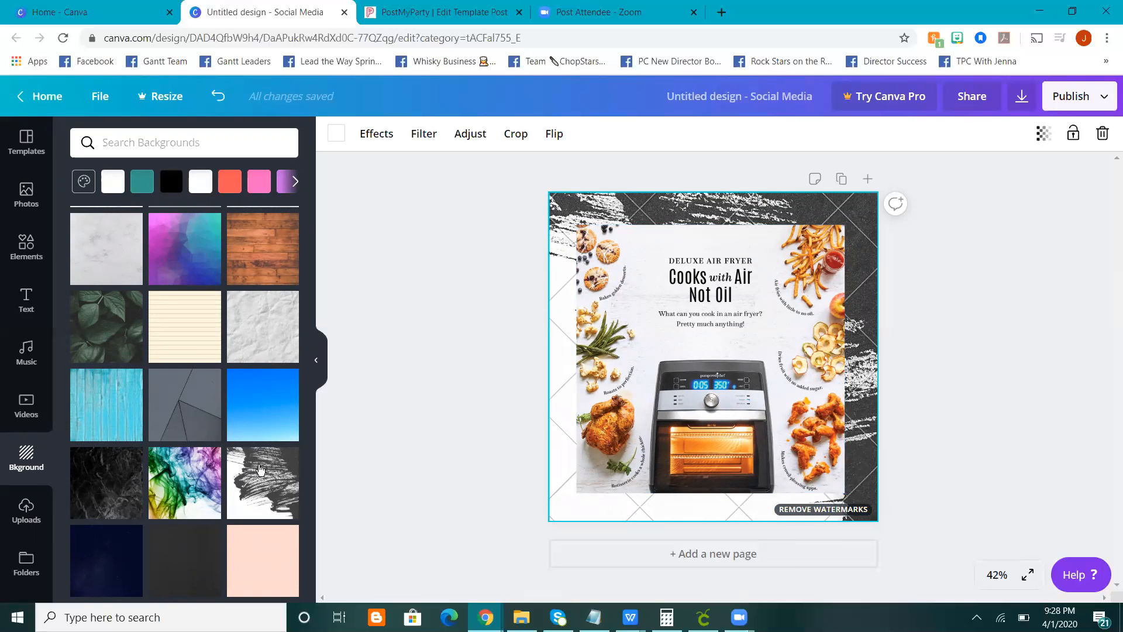
click(196, 478)
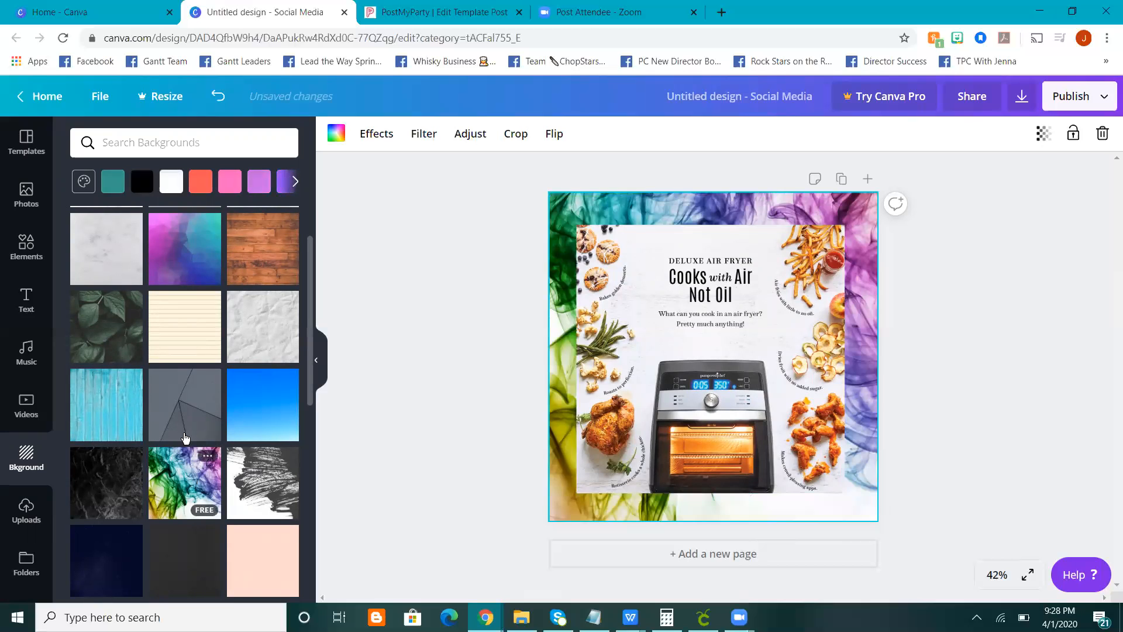
click(189, 414)
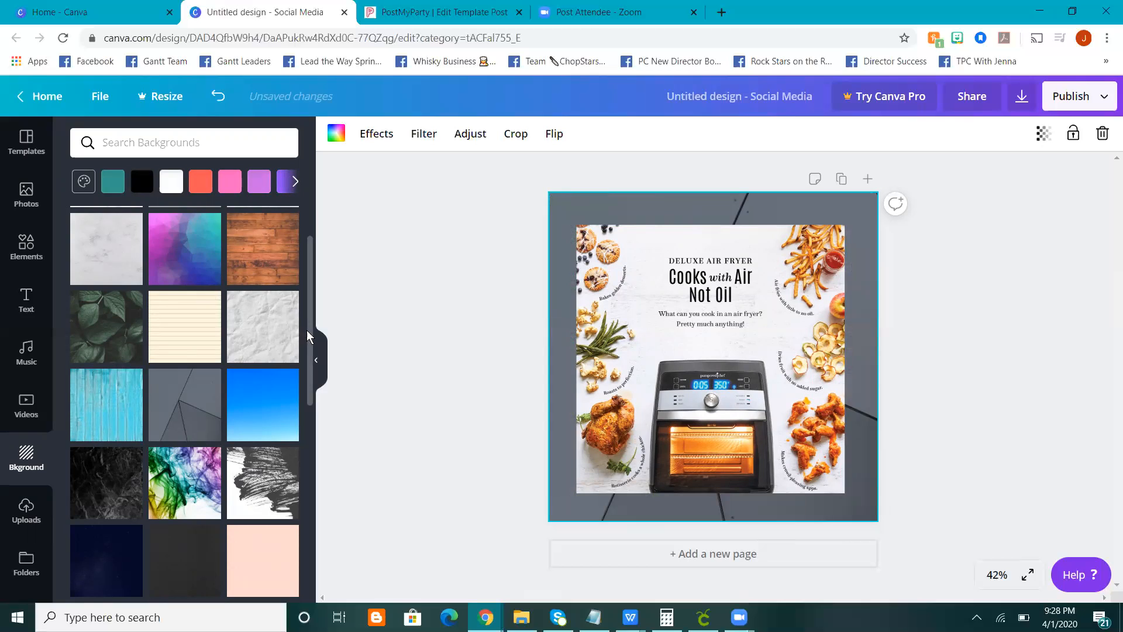
scroll(308, 337, down, 2)
click(266, 259)
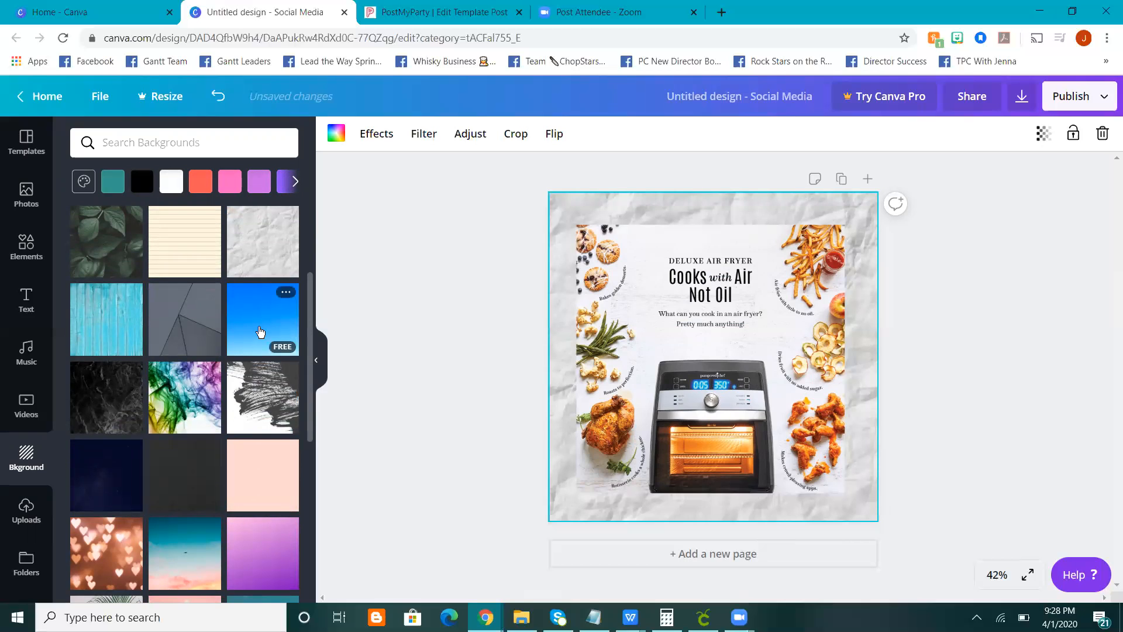
Compare the blue gradient and sunset sky backgrounds, and keep the blue gradient on the page.
click(260, 331)
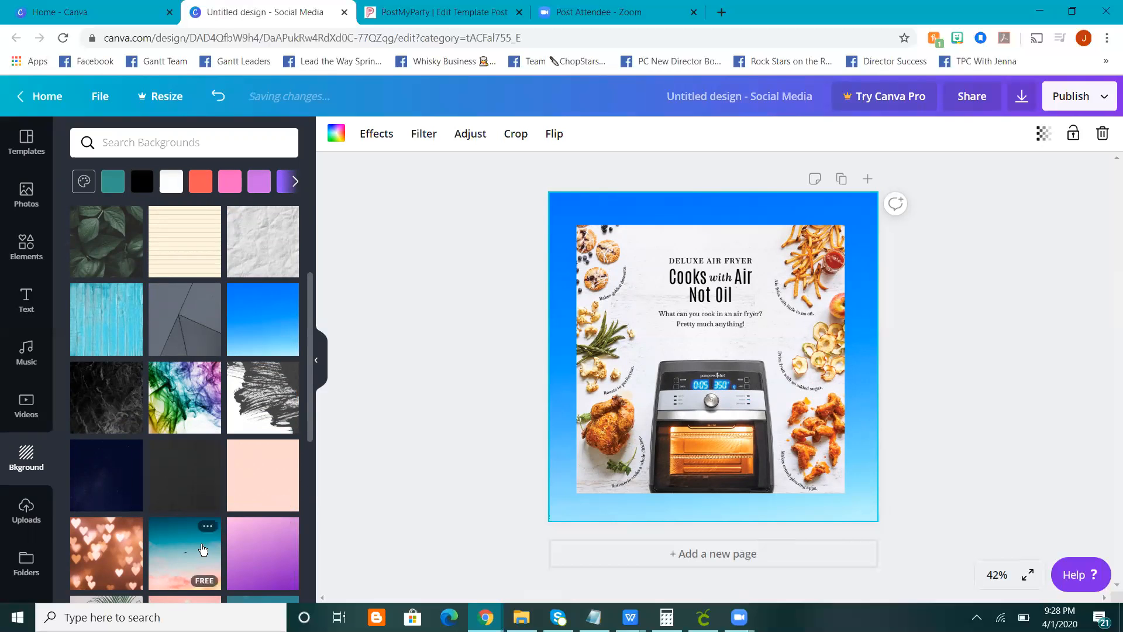
click(202, 550)
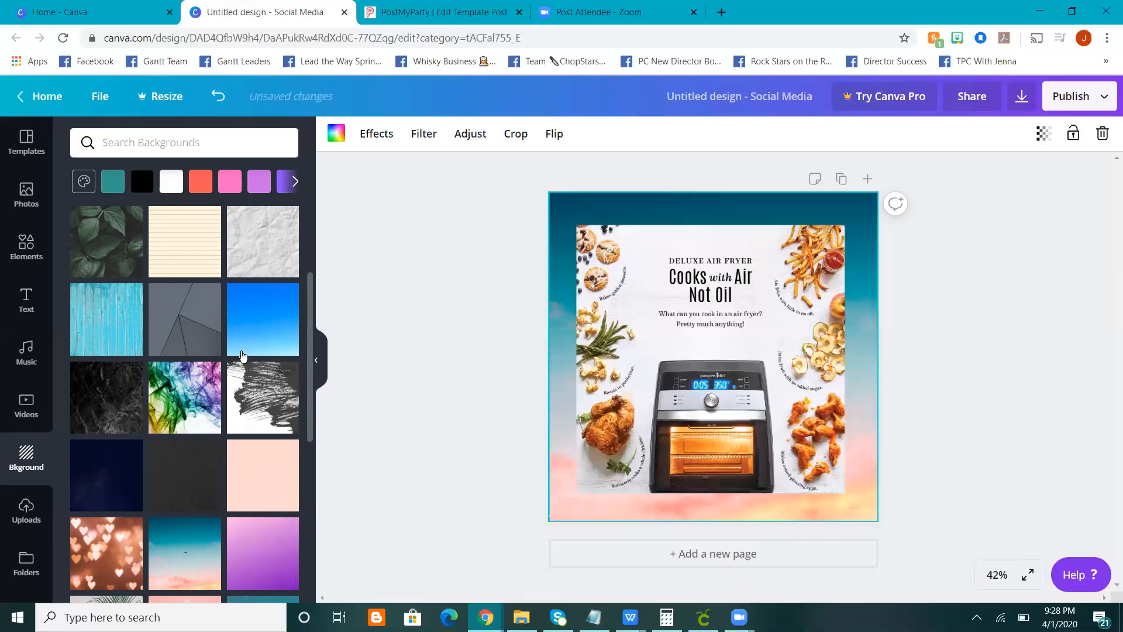
click(268, 314)
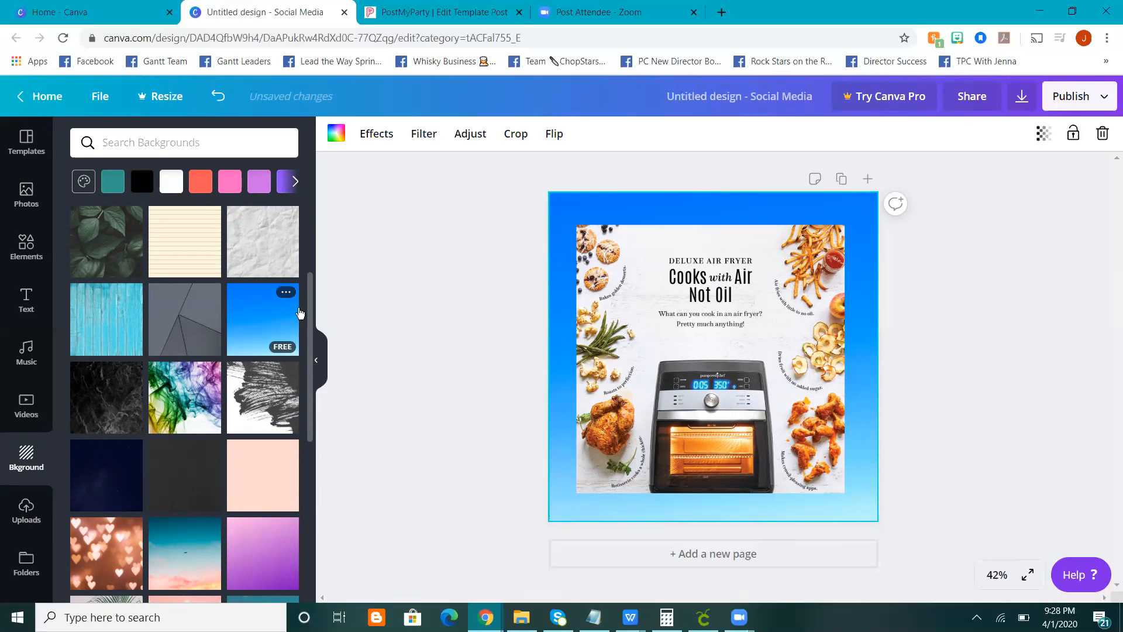
Shrink the air fryer image and move it to the lower-left area of the page.
click(594, 403)
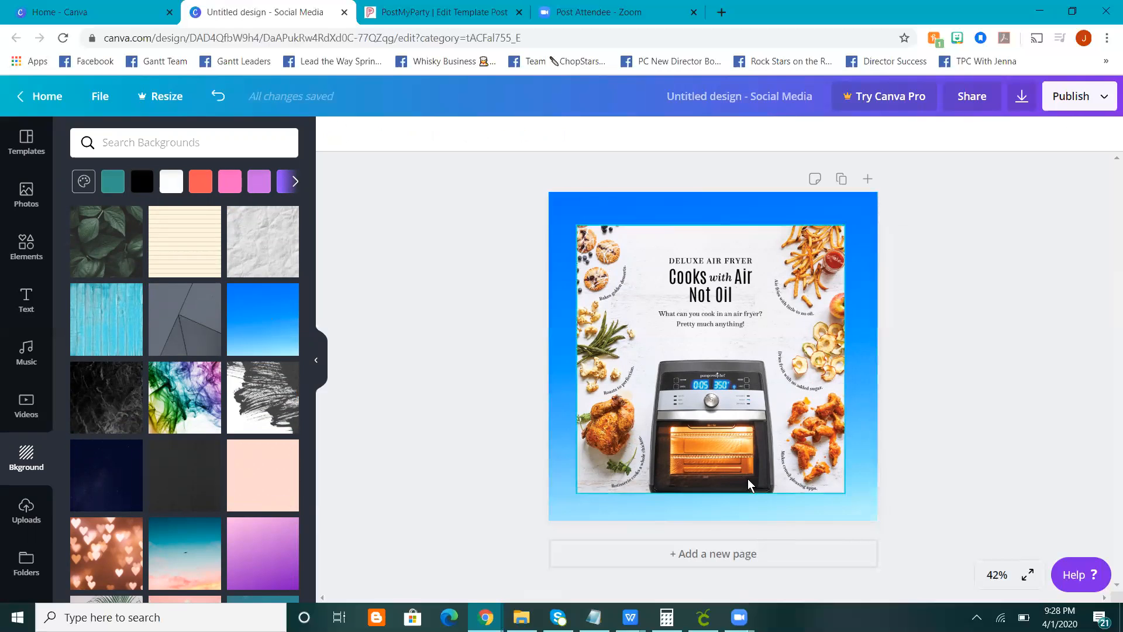
drag(834, 481, 792, 440)
drag(752, 406, 739, 465)
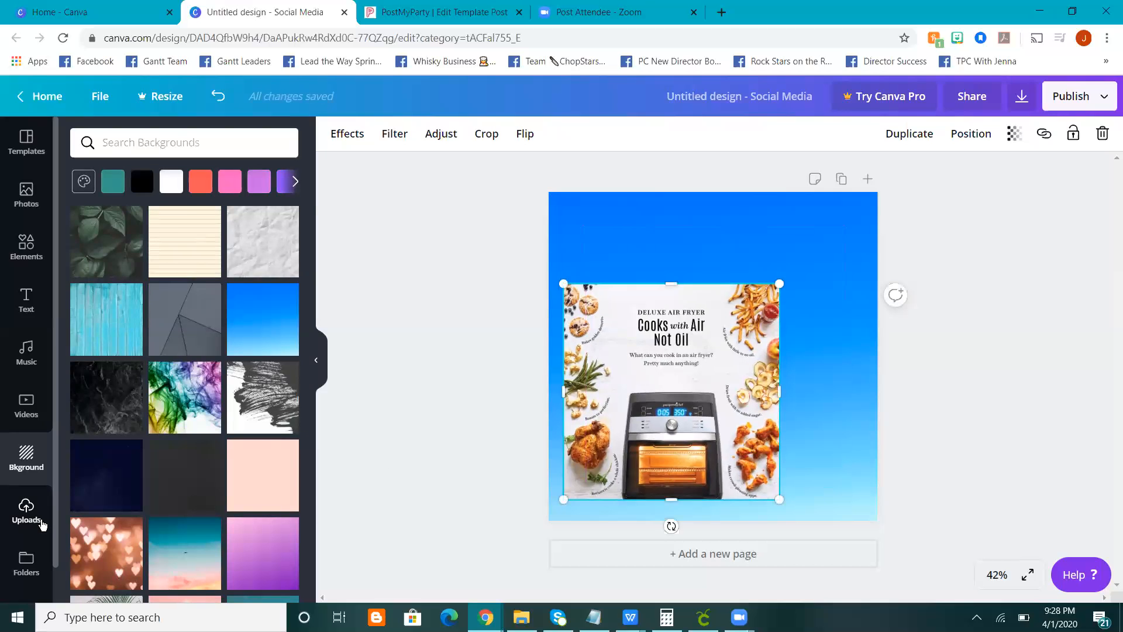
Add the uploaded chef avatar in the page's lower-left corner and move the air fryer image to its upper right.
click(32, 514)
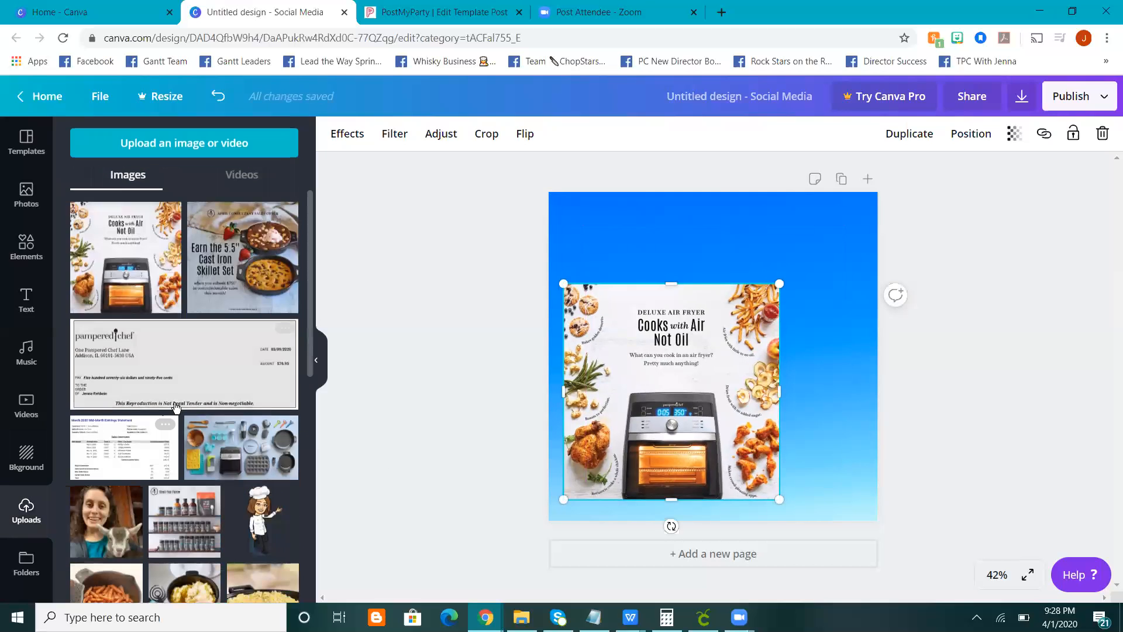
click(253, 504)
drag(715, 313, 587, 393)
drag(719, 344, 797, 276)
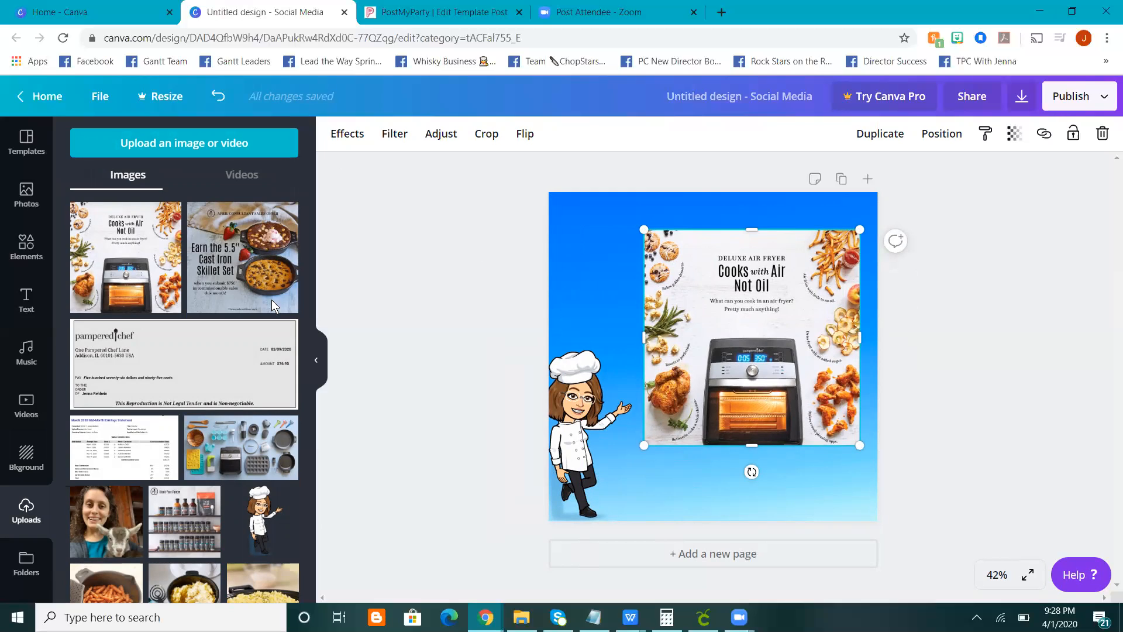
Add a heading reading "My New FAVE!" to the page, keeping its default font, size and colour.
click(15, 306)
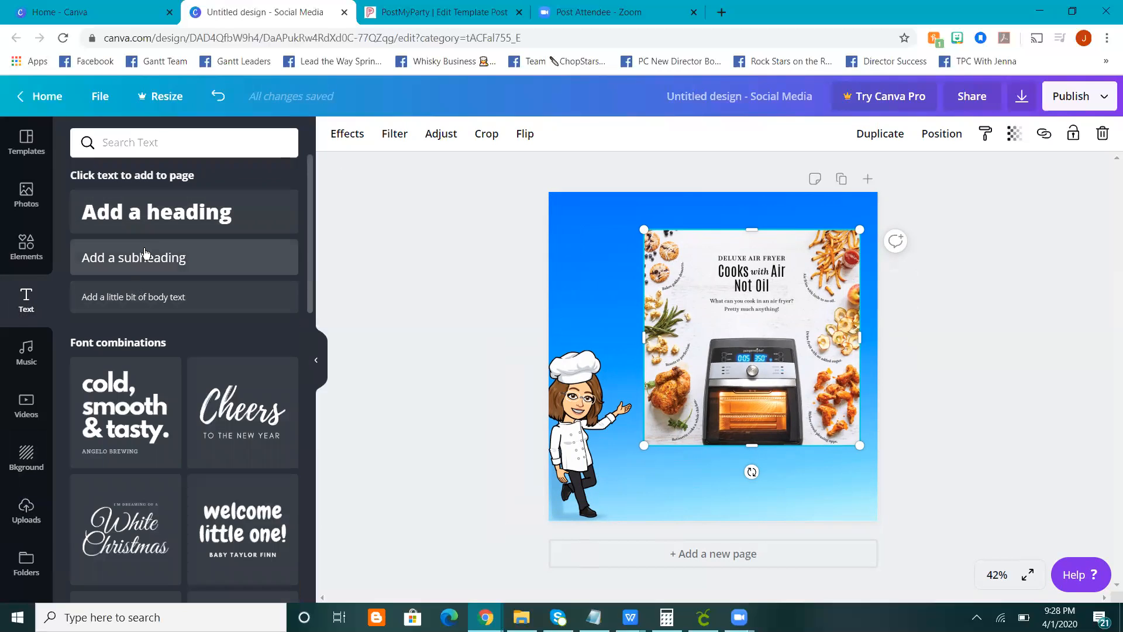
click(152, 231)
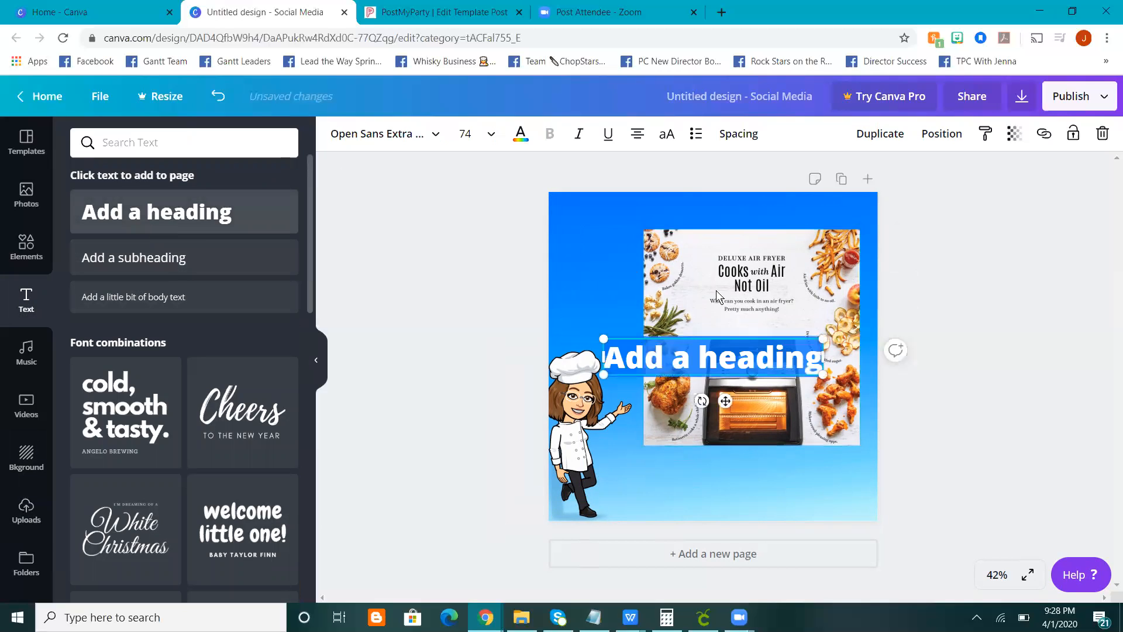
click(483, 134)
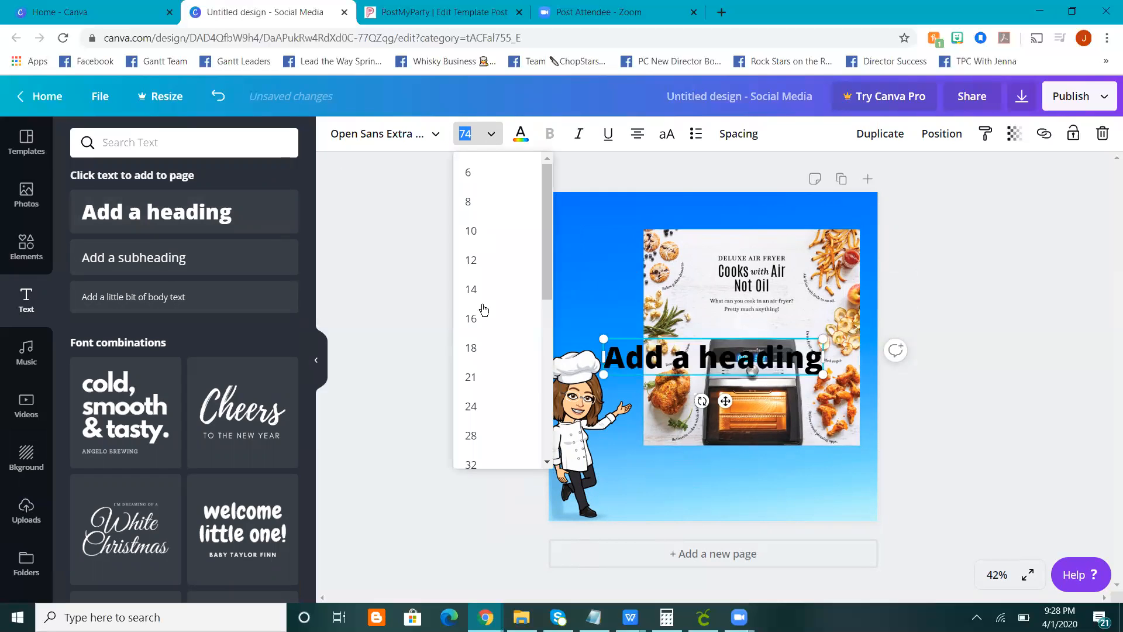
click(491, 134)
click(401, 133)
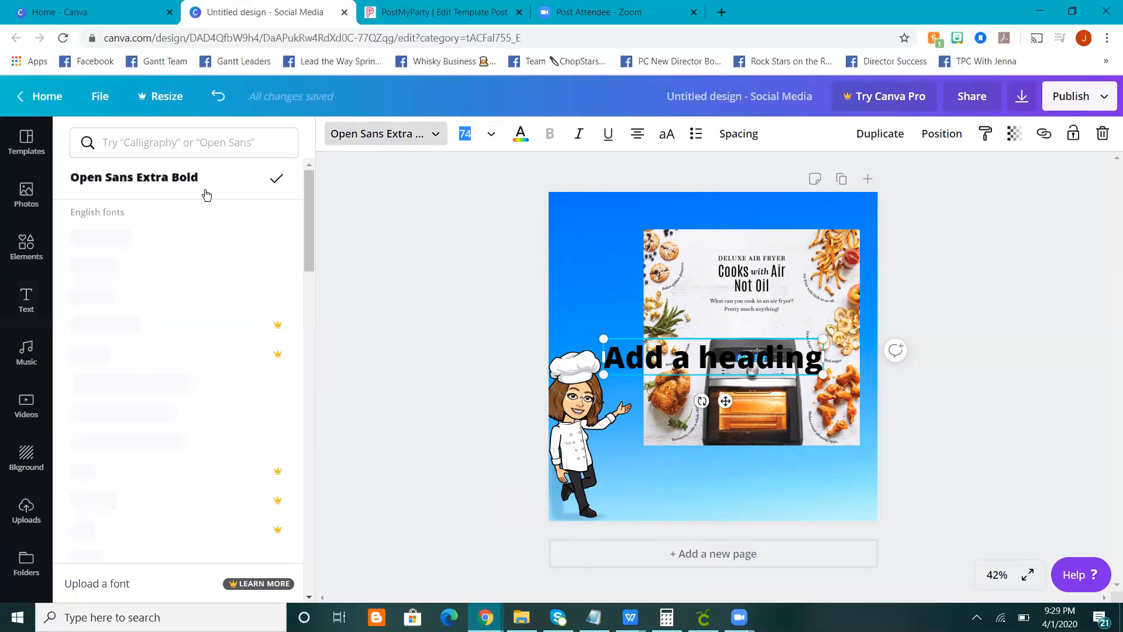
click(520, 134)
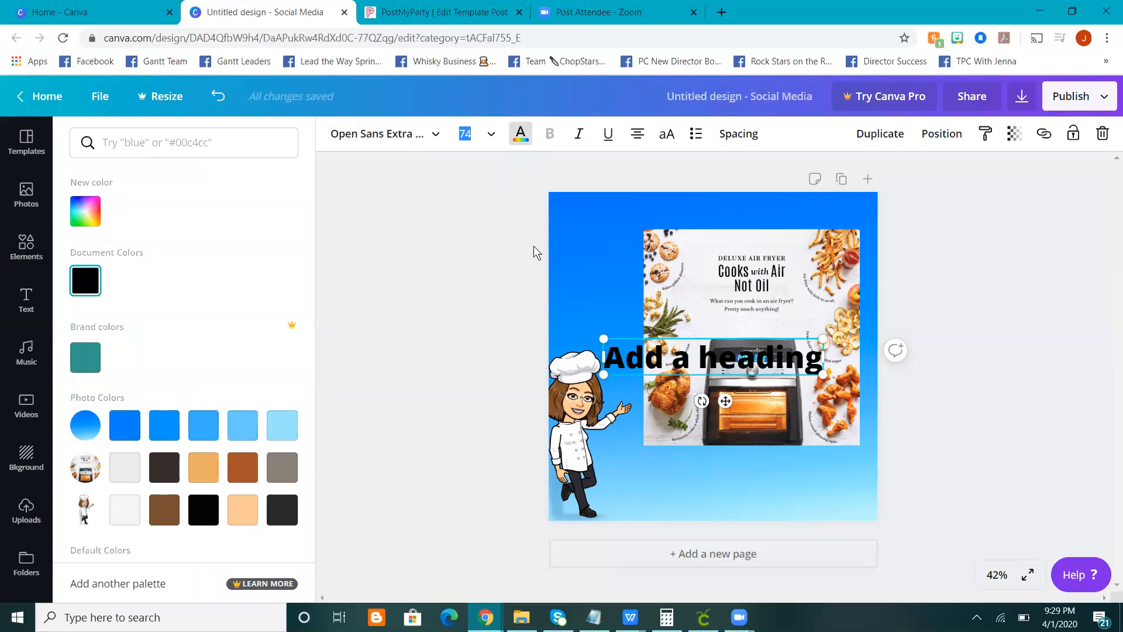
triple_click(698, 361)
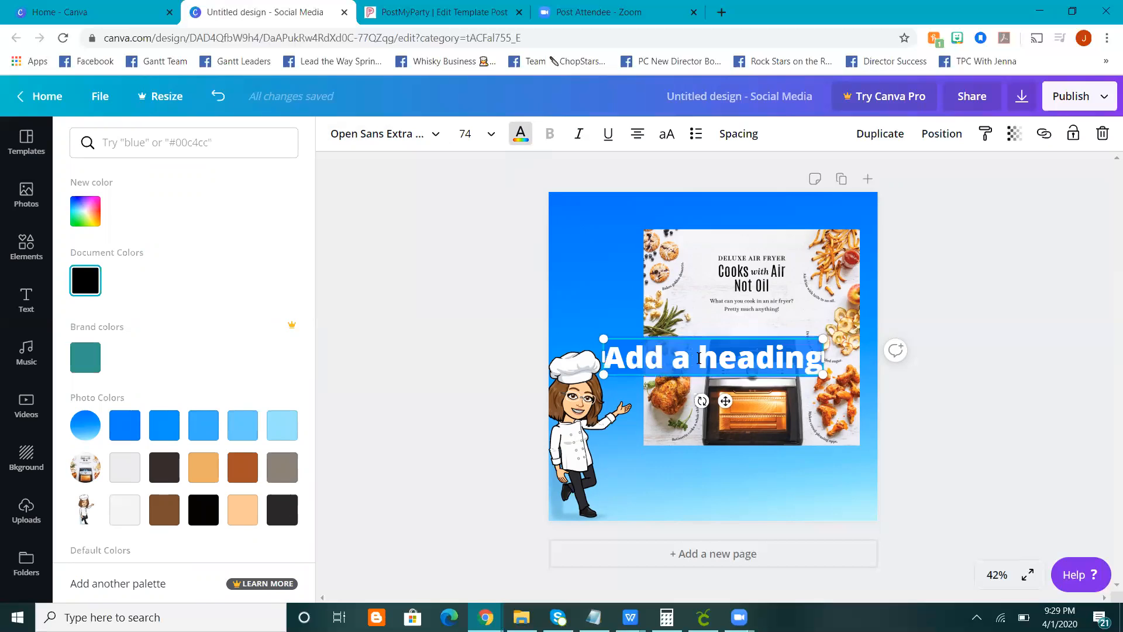
text(My New)
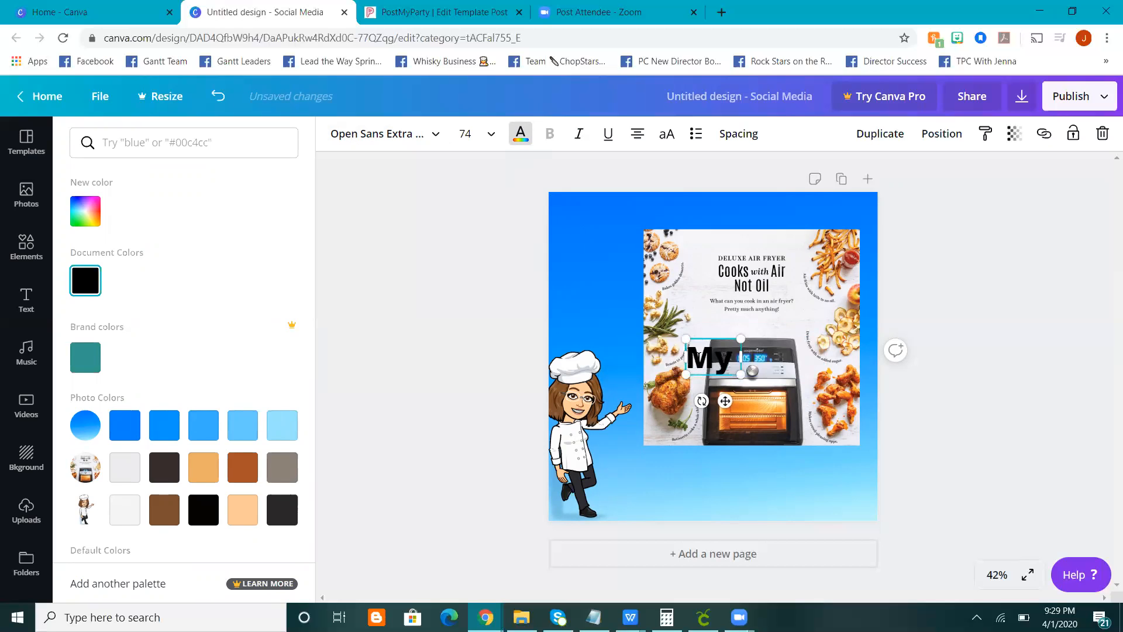
text( FAVE!)
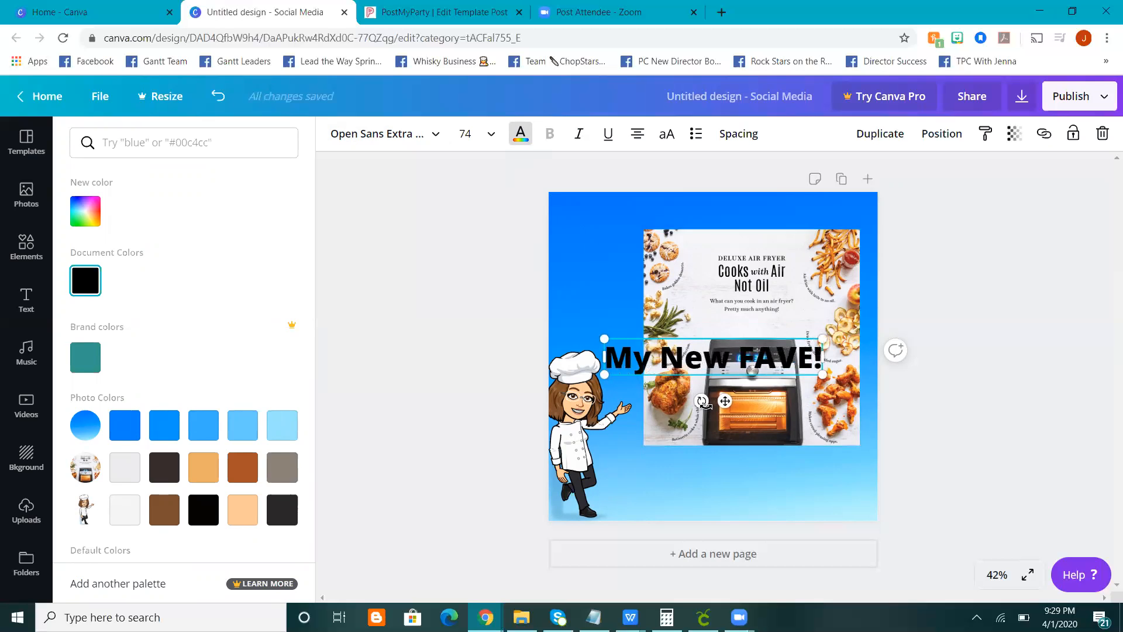
Tilt the heading upward across the page's upper-left area and move the air fryer image down below it.
drag(702, 402, 686, 278)
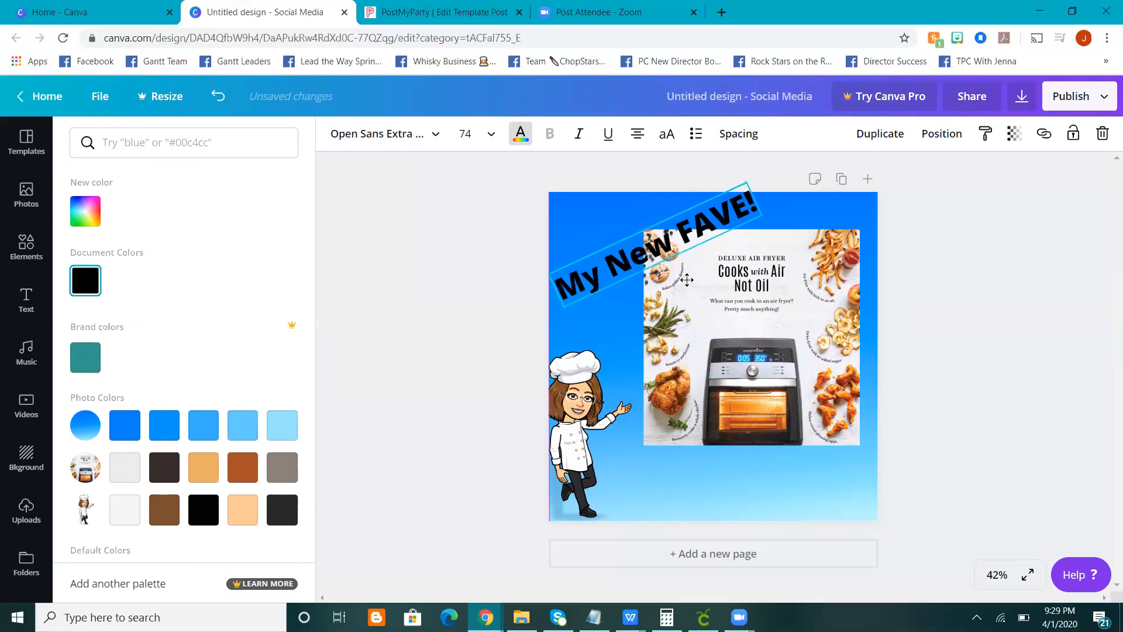
drag(731, 337, 760, 386)
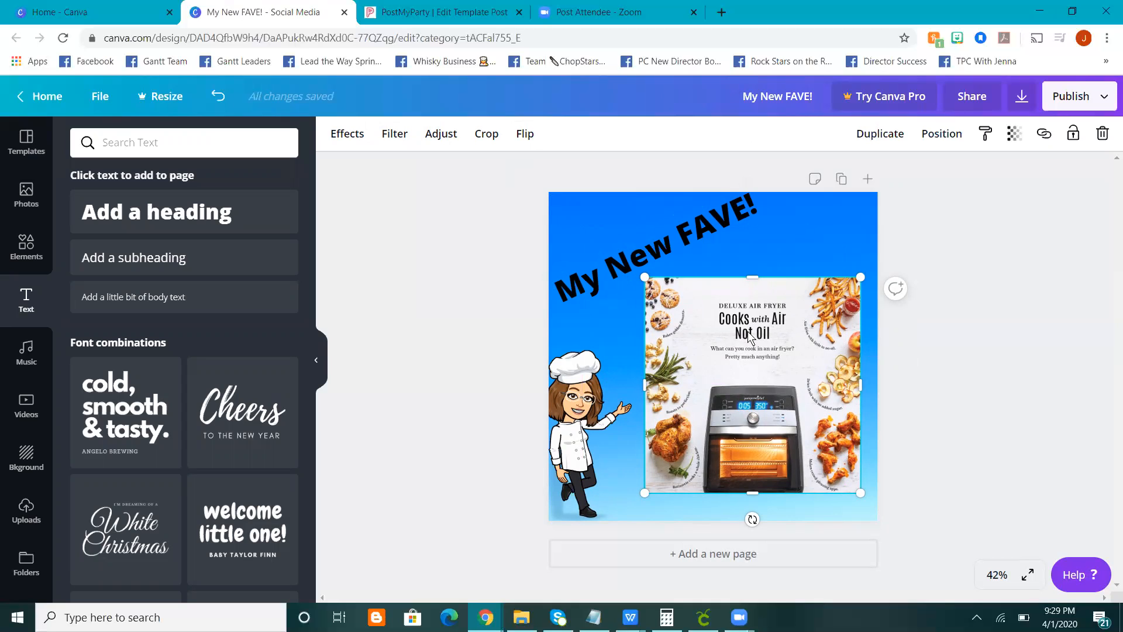
Delete the "My New FAVE!" heading and the chef avatar from the page.
click(711, 231)
key(Delete)
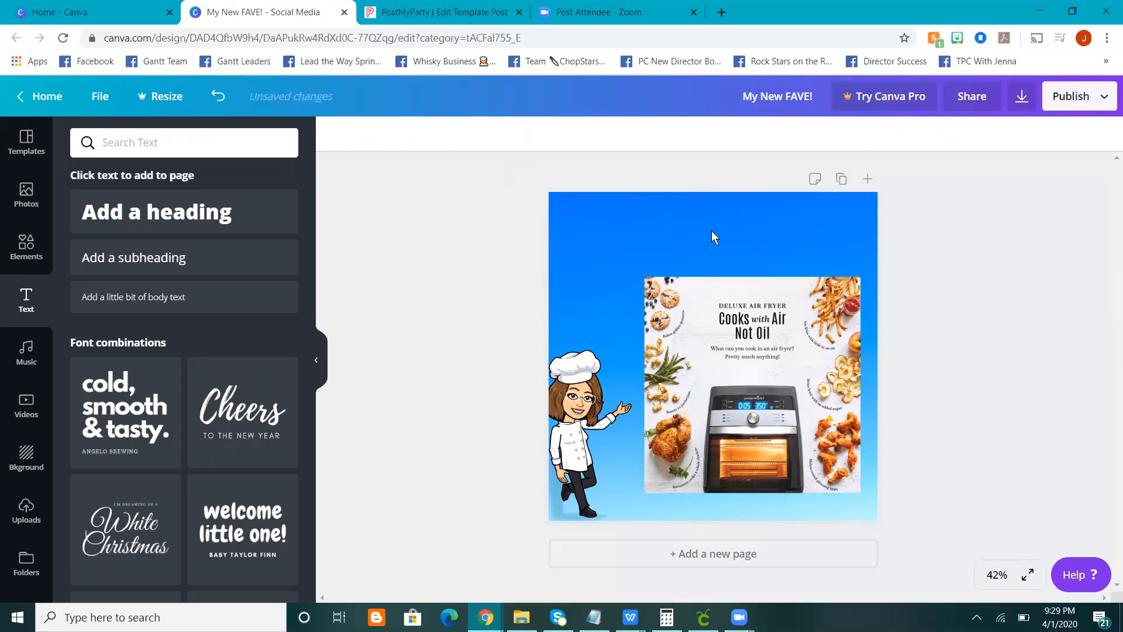
click(619, 427)
key(Delete)
Enlarge the air fryer image and centre it horizontally so the blue gradient frames it on all sides.
click(664, 369)
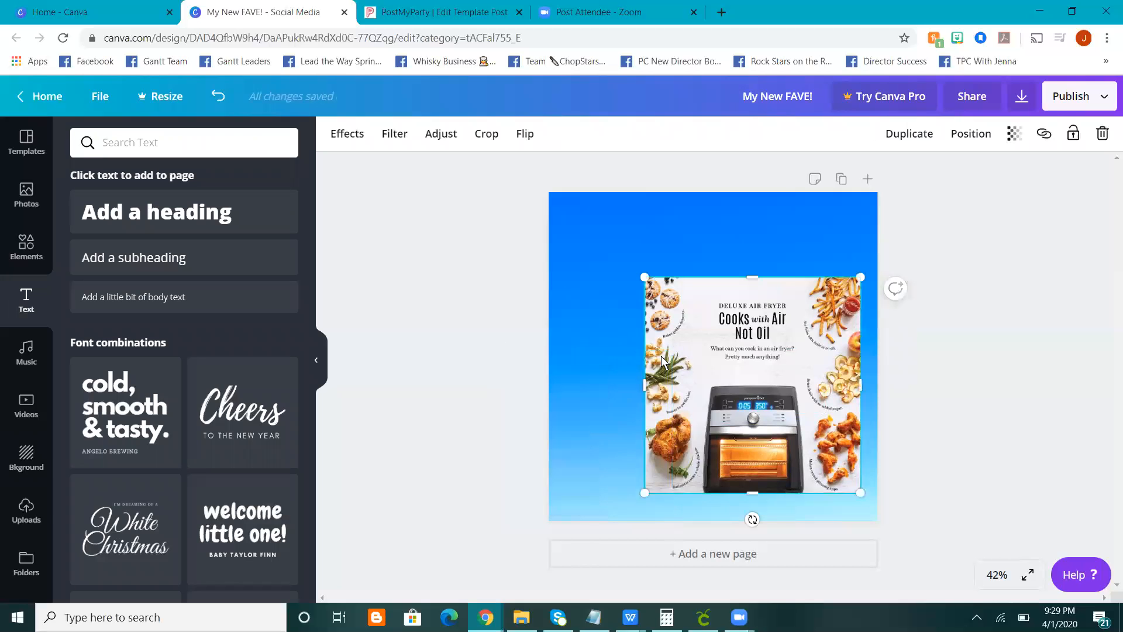
drag(641, 276, 592, 224)
mouse_move(733, 304)
mouse_down()
mouse_move(718, 315)
mouse_move(719, 304)
mouse_up()
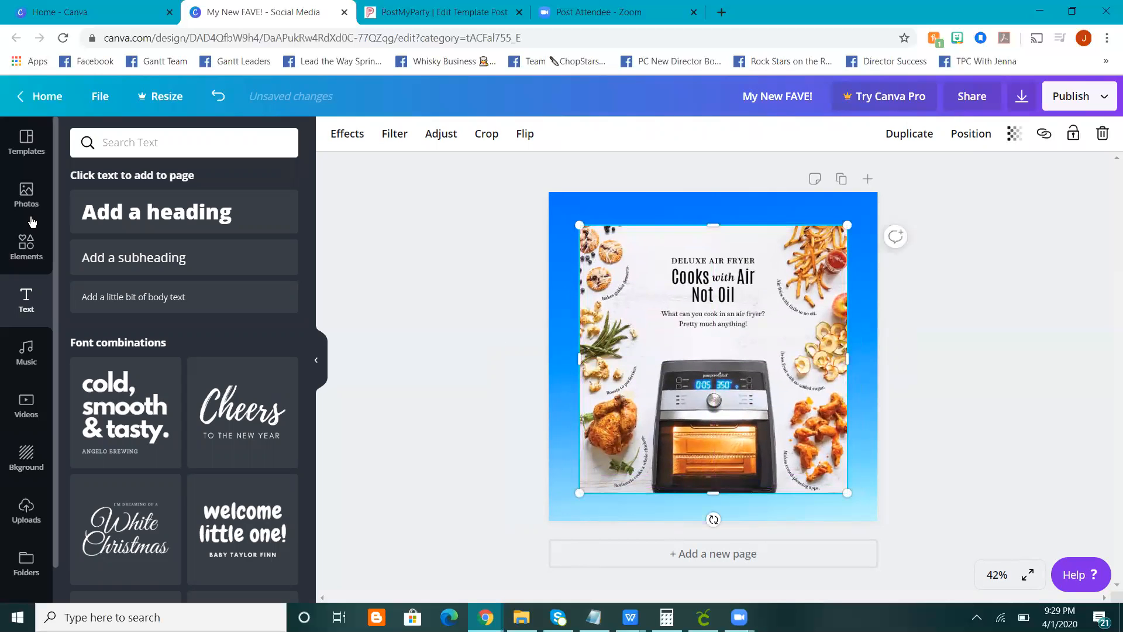
Search the elements for "lines", add the dotted line and place it along the blue border above the air fryer image.
click(31, 246)
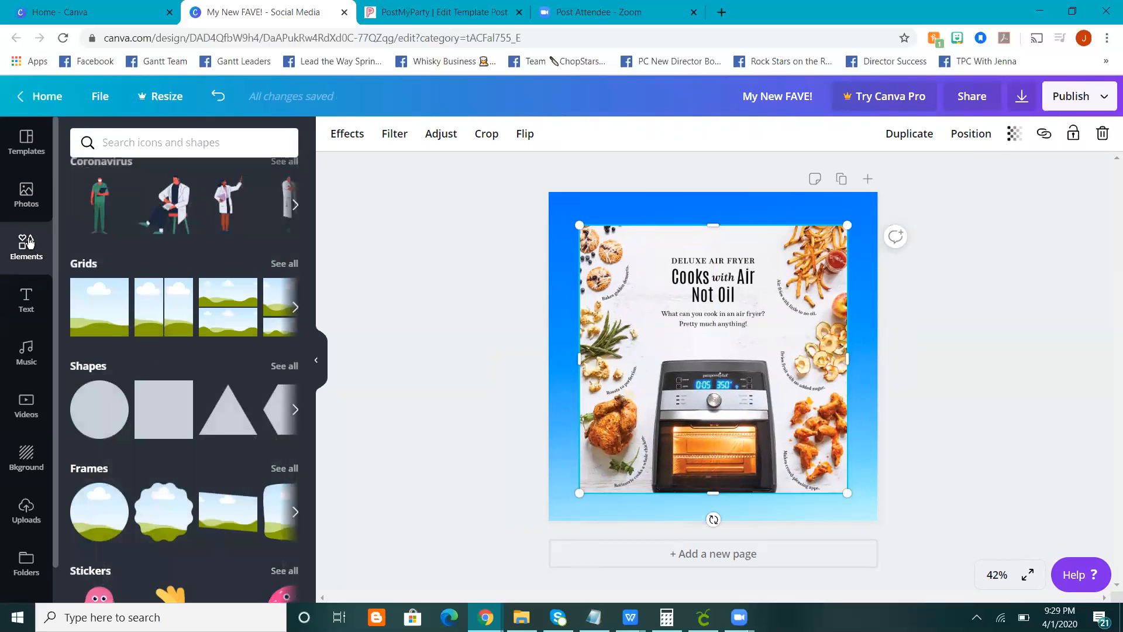
click(179, 147)
text(lines)
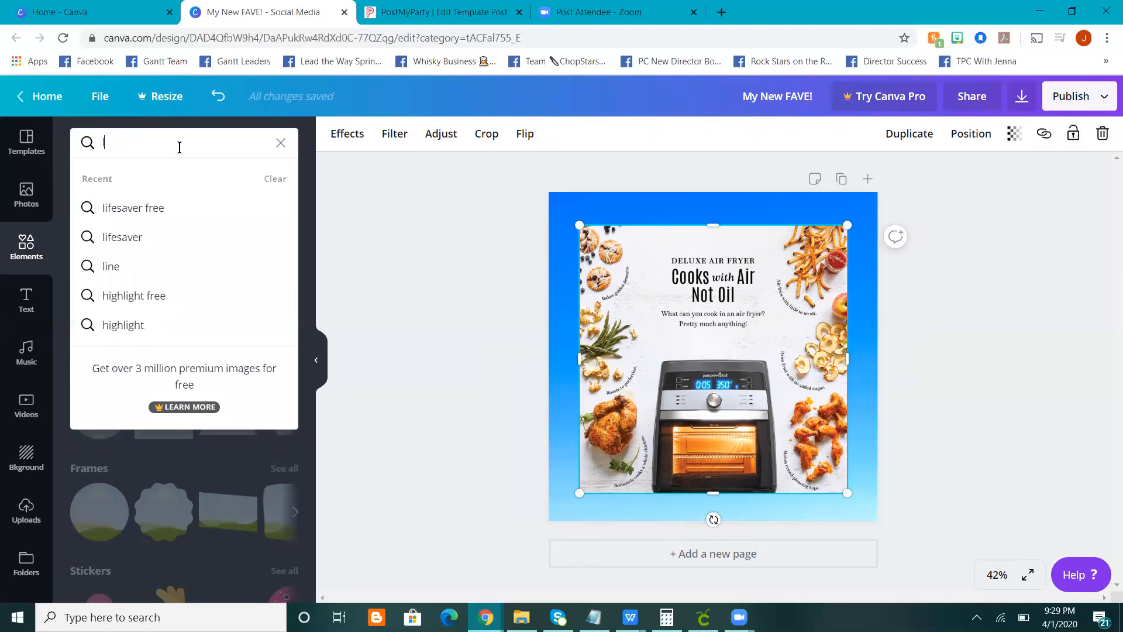
key(Return)
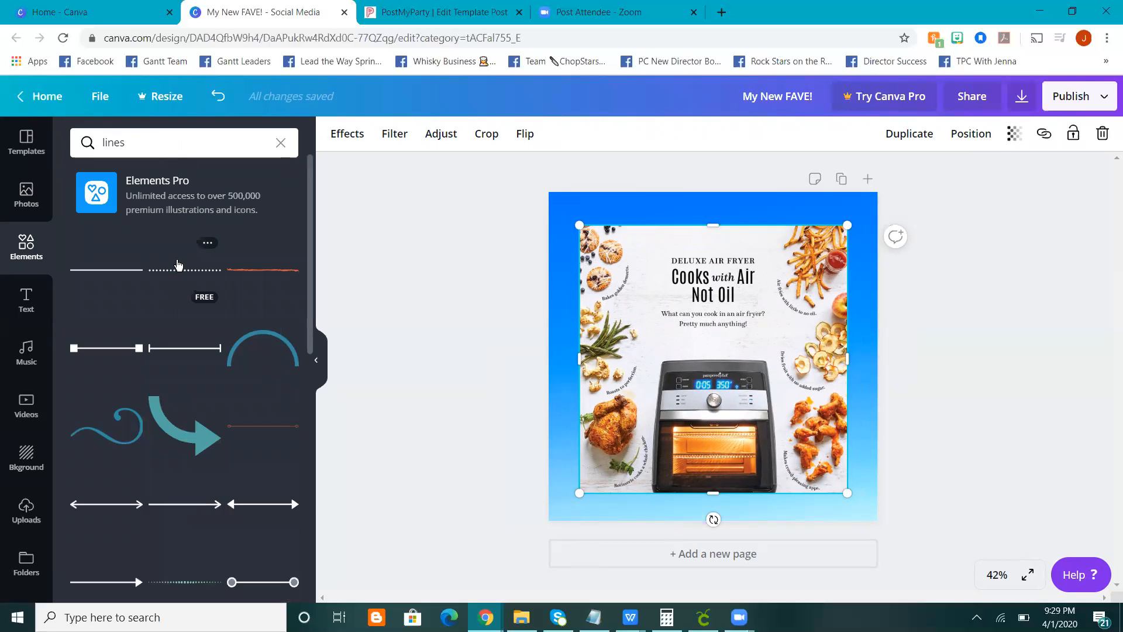
click(193, 269)
drag(755, 355, 754, 211)
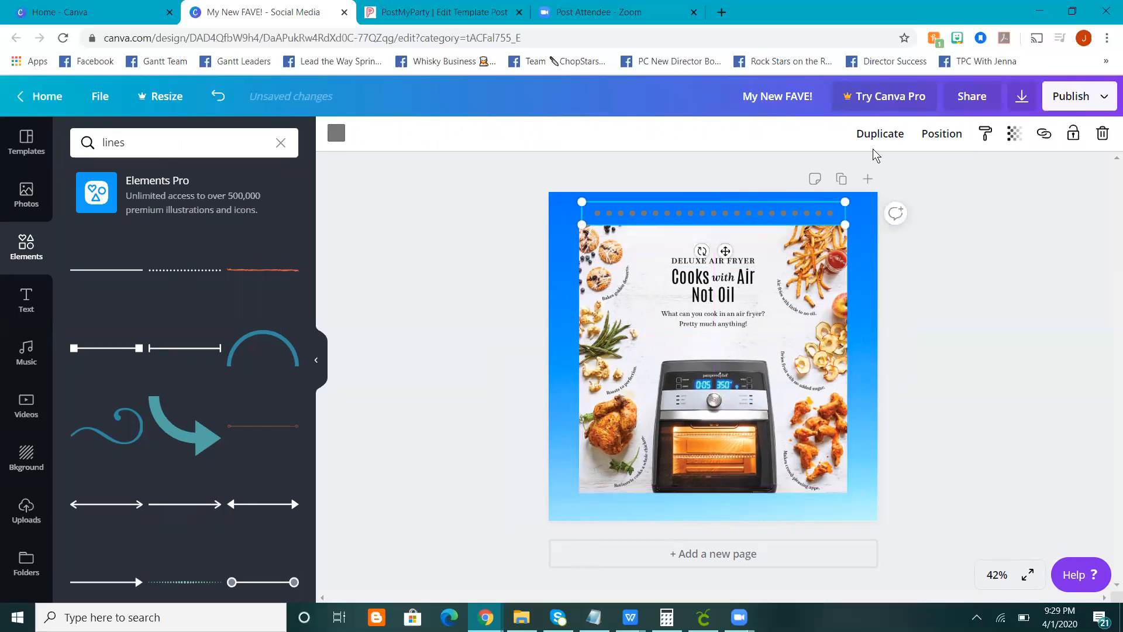
Recolour the dotted line yellow and slant it downward across the page's lower-left corner.
click(337, 133)
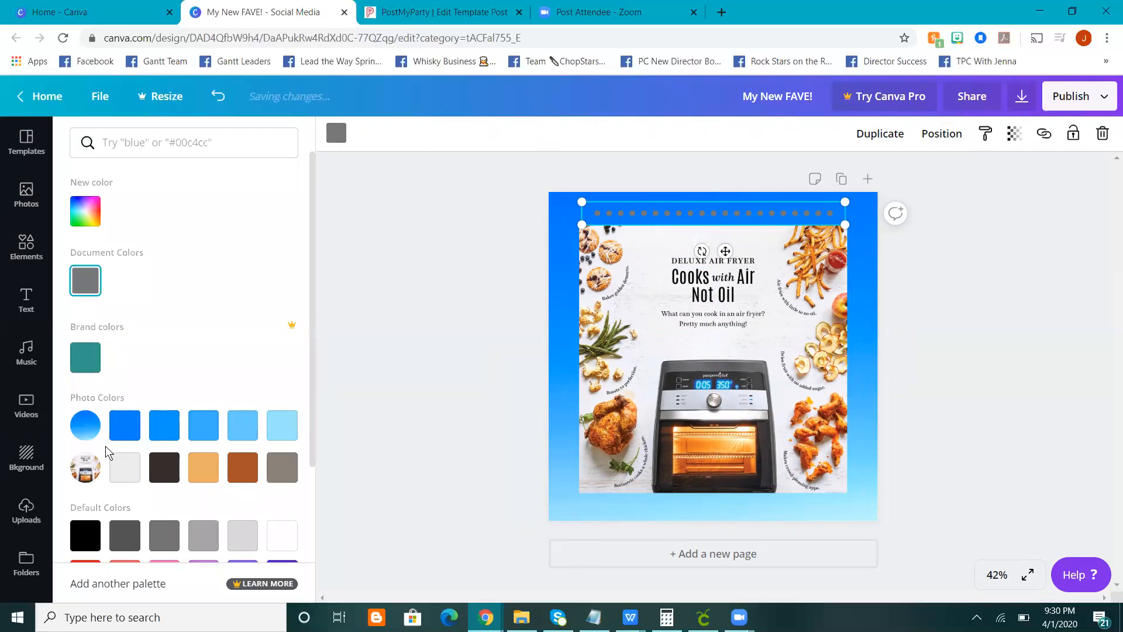
scroll(234, 409, down, 2)
click(203, 548)
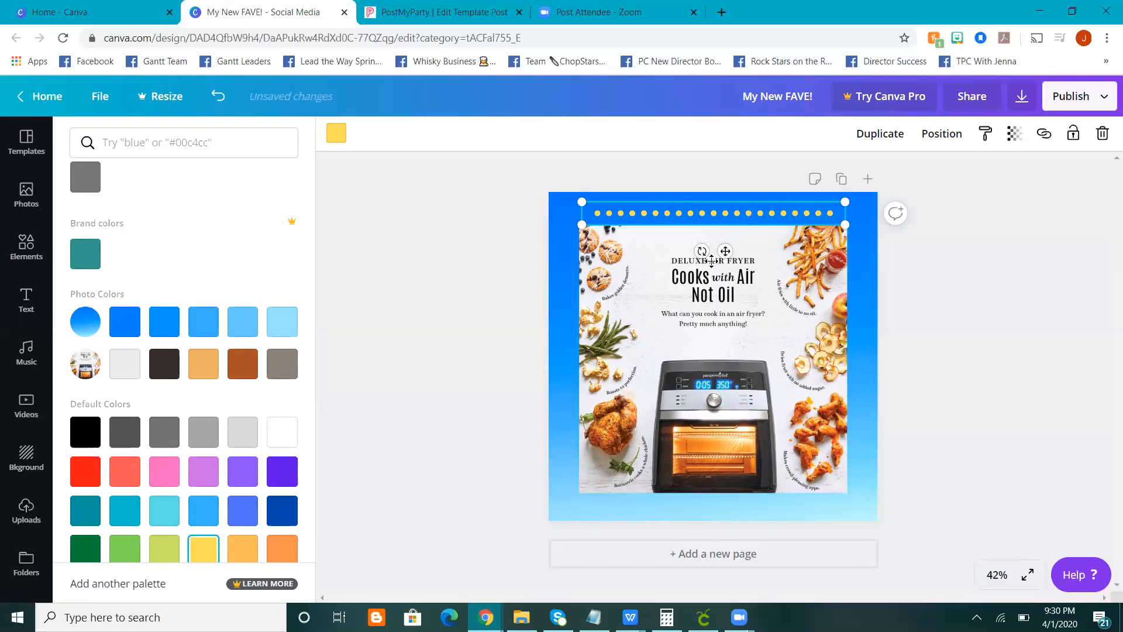
drag(700, 251, 679, 239)
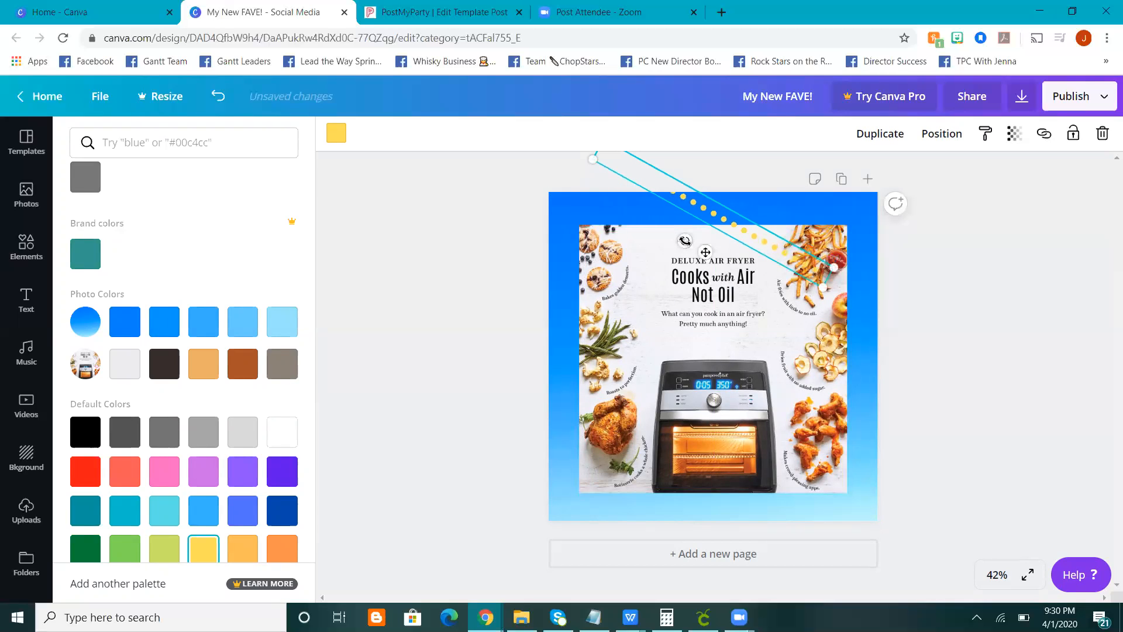
drag(720, 223, 589, 471)
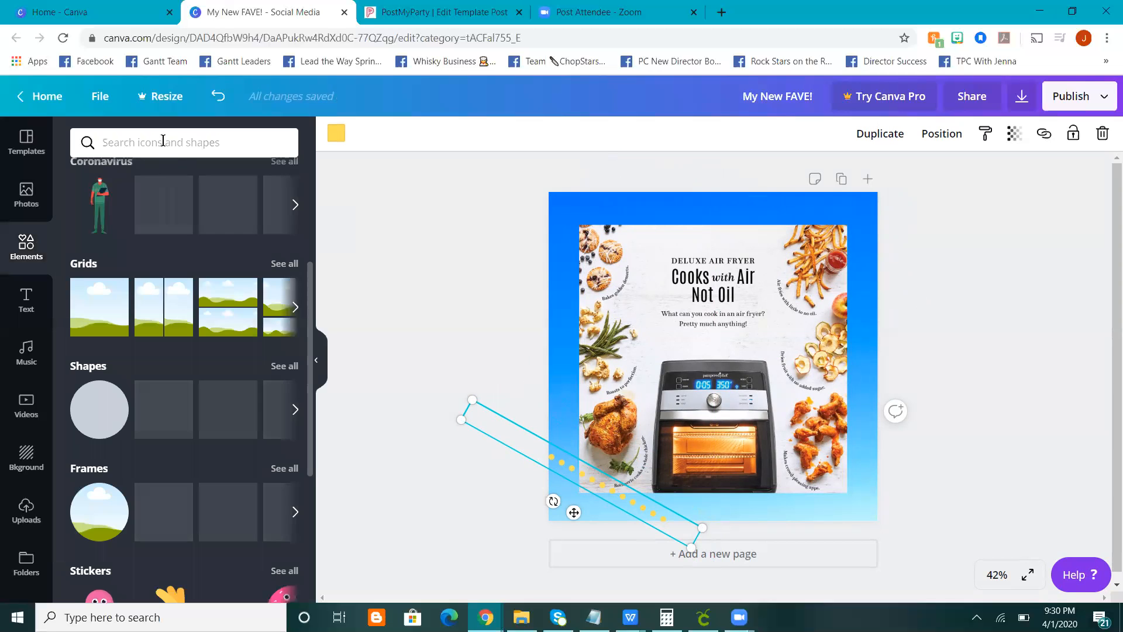
Search the elements for "gradients" and add the free blue-to-yellow brush stroke to the page.
click(163, 143)
text(lin)
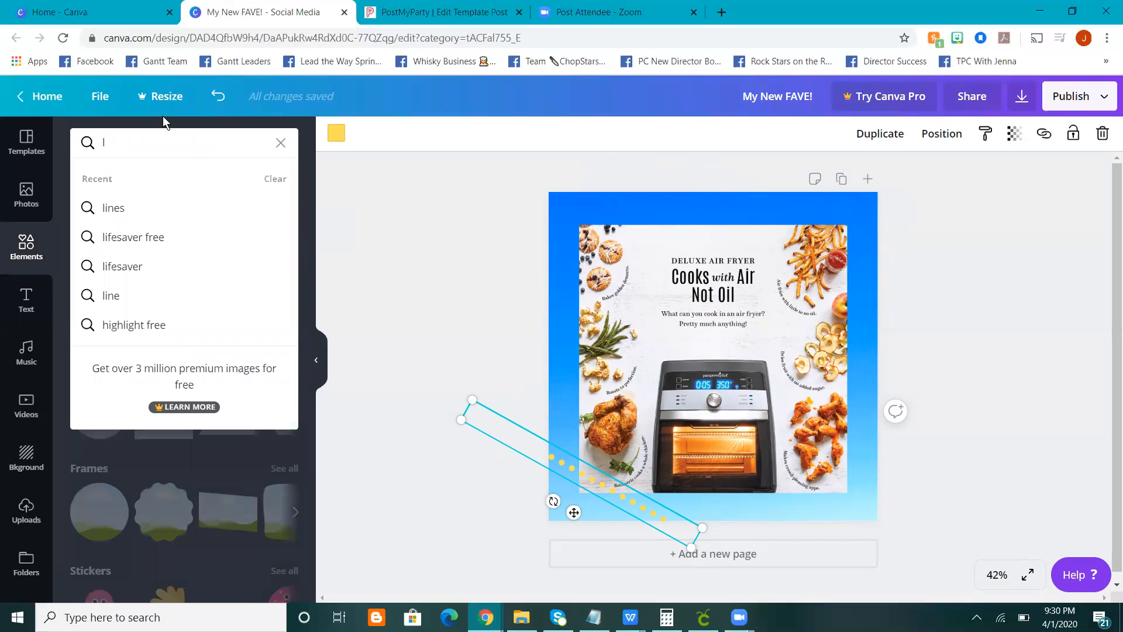
key(BackSpace)
key(BackSpace)
key(BackSpace)
text(g)
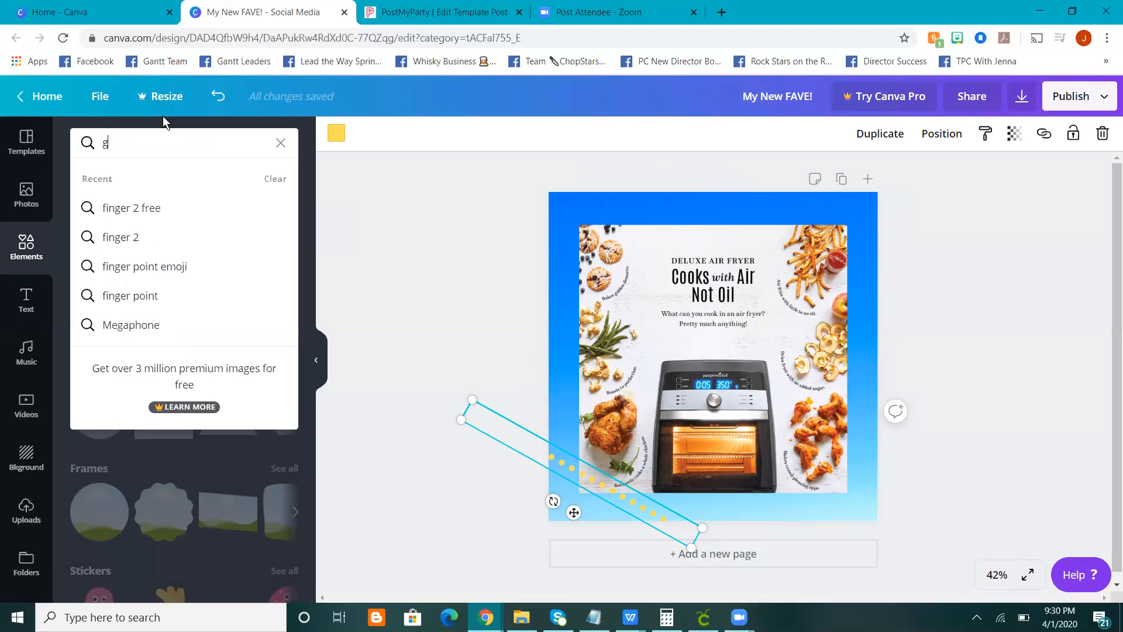
text(radients)
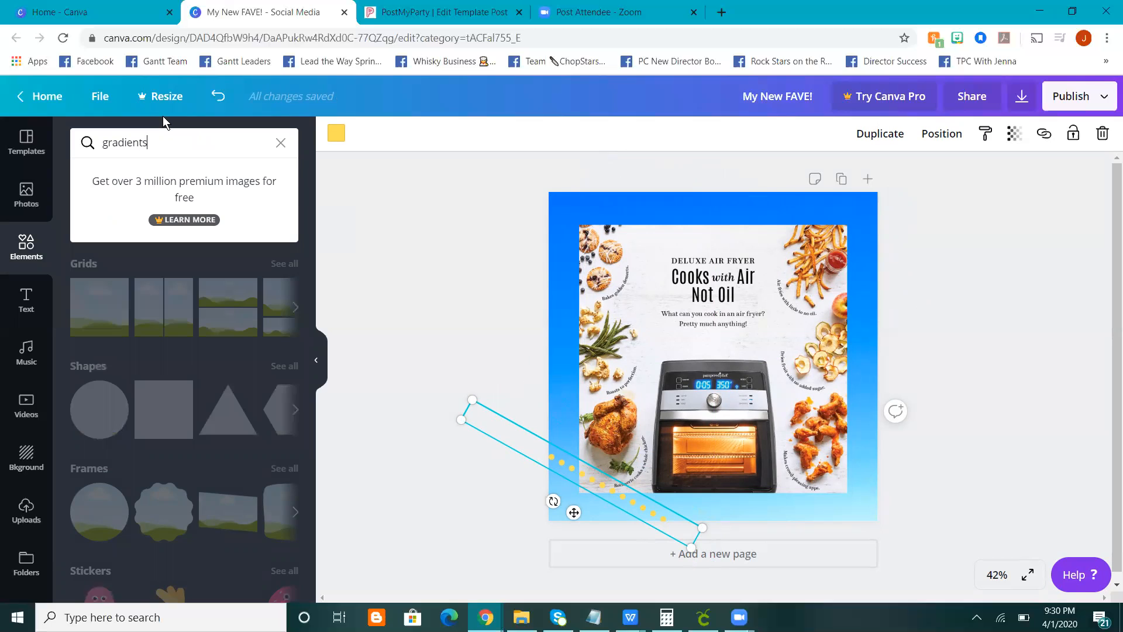
key(Return)
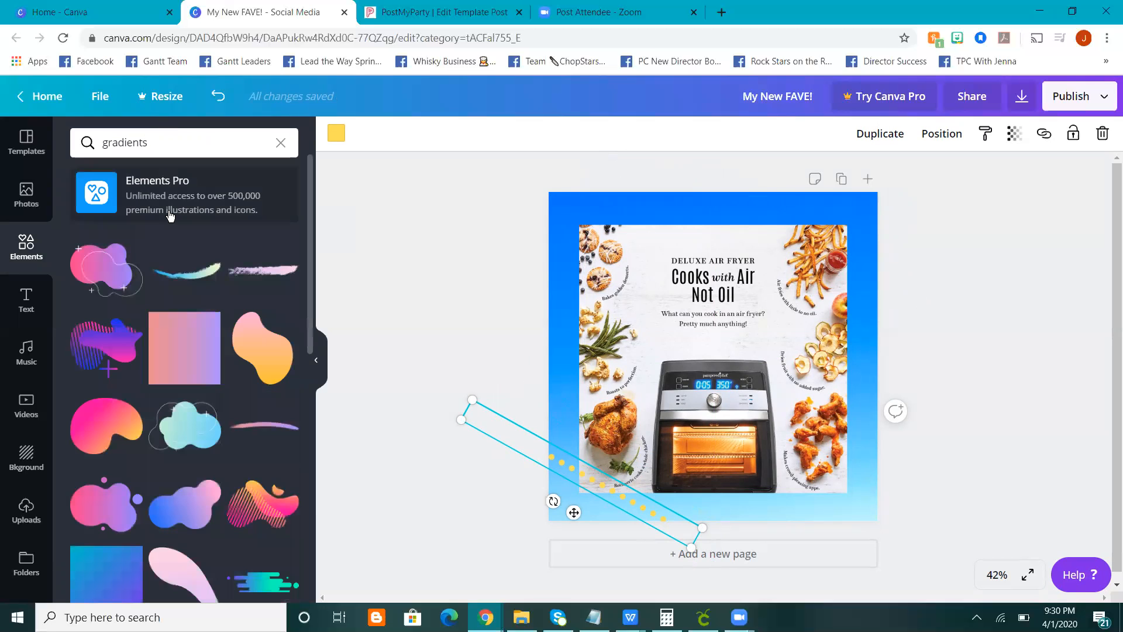
scroll(310, 277, down, 1)
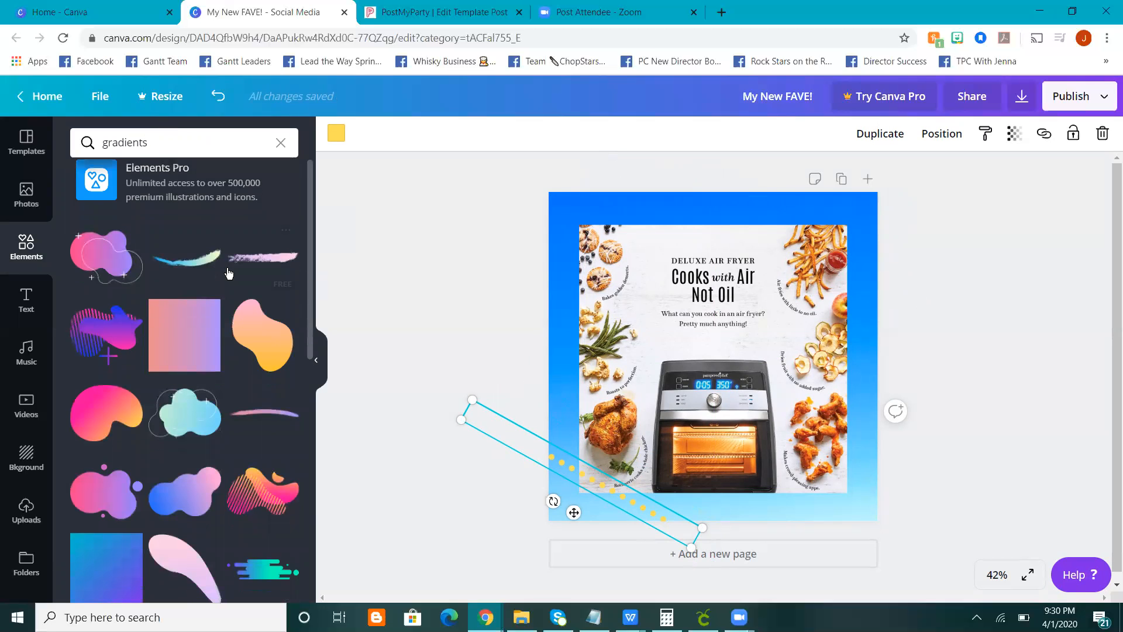
click(200, 265)
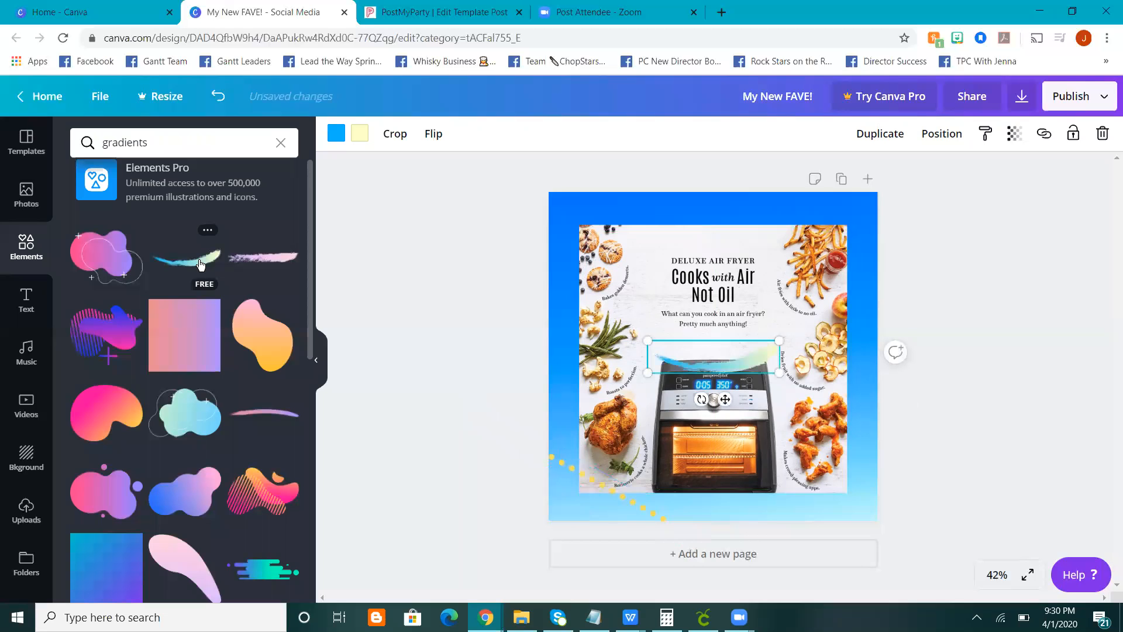
Tilt the brush stroke across the page's upper-right corner and send it backward behind the air fryer image.
mouse_move(703, 399)
mouse_down()
mouse_move(677, 383)
mouse_move(773, 220)
mouse_move(829, 258)
mouse_move(855, 248)
mouse_move(836, 245)
mouse_up()
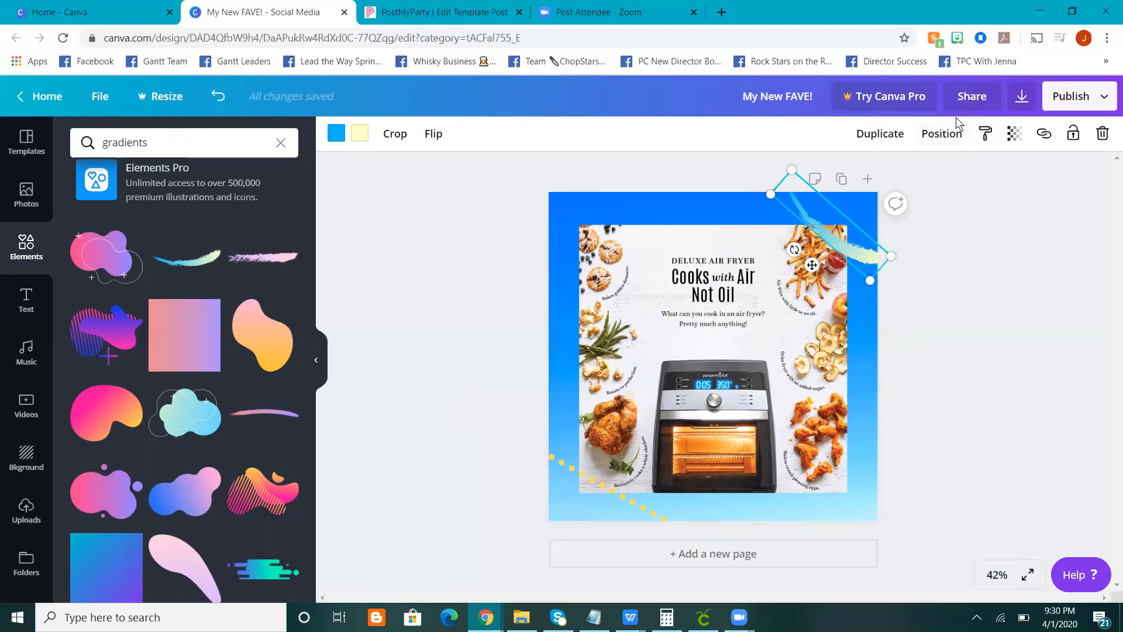
click(938, 130)
click(879, 179)
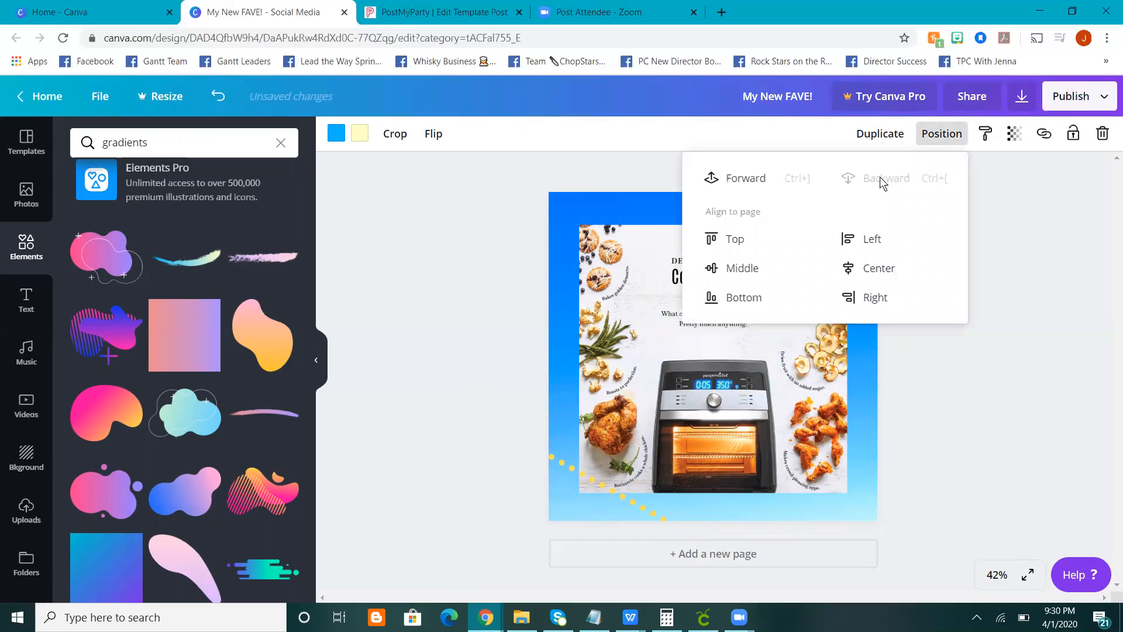
click(1040, 178)
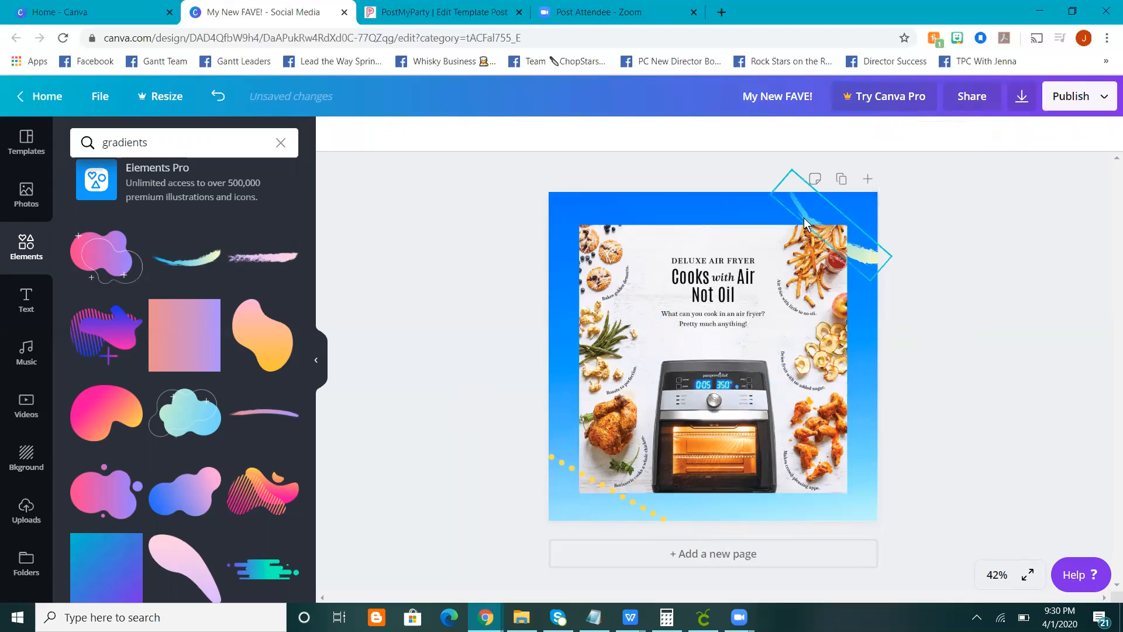
Set the brush stroke's transparency to 50.
click(860, 255)
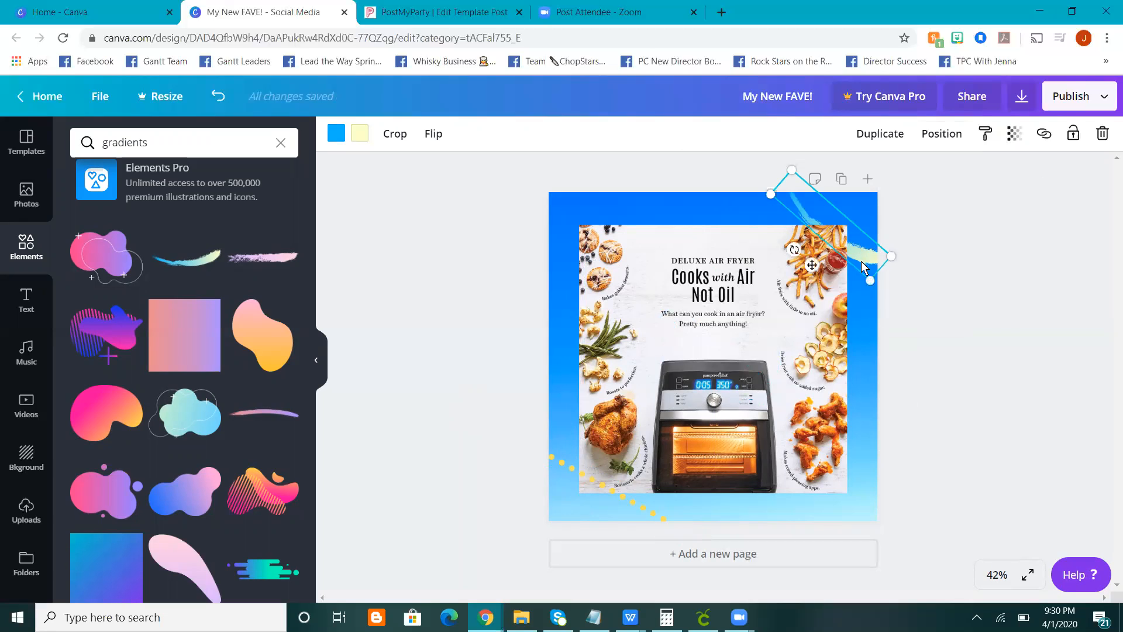
click(1012, 134)
drag(967, 177, 927, 183)
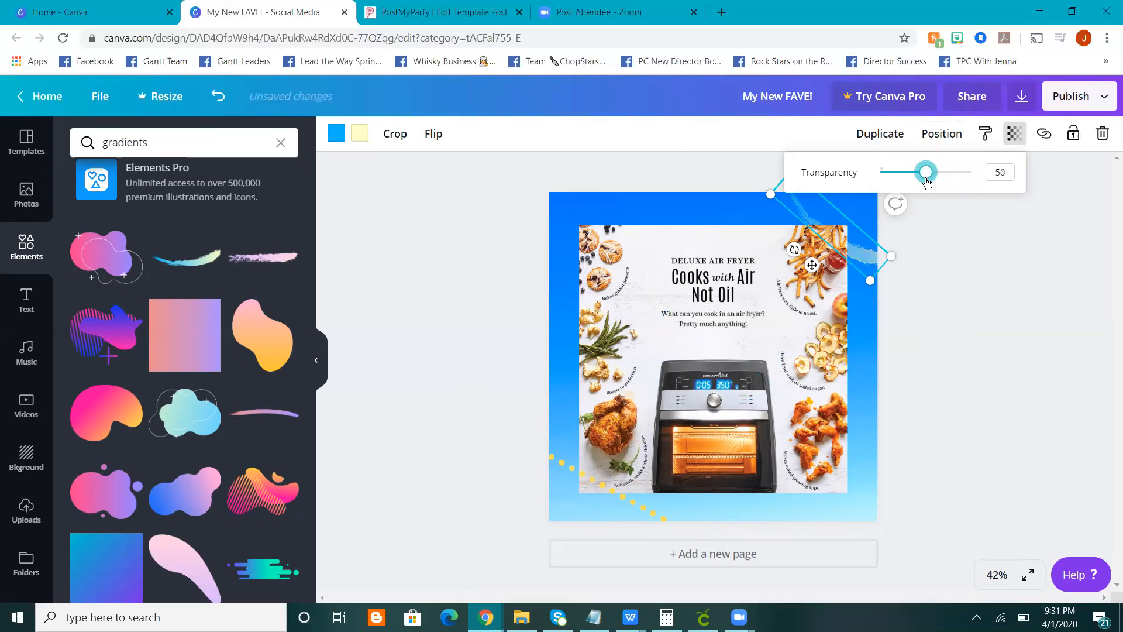
click(964, 255)
click(866, 235)
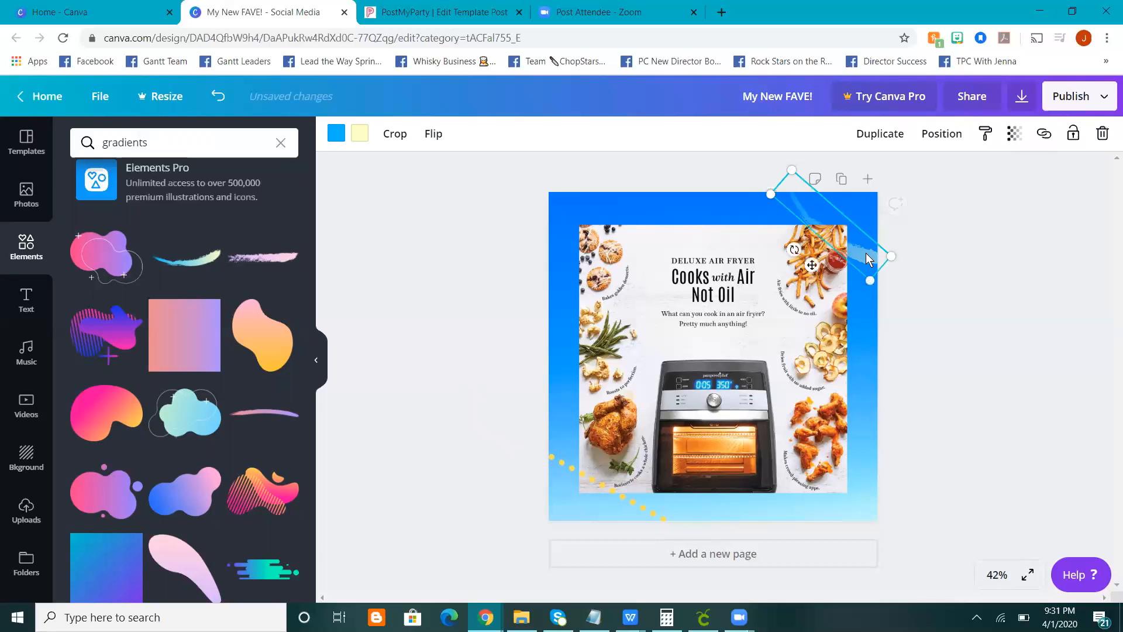
click(1013, 133)
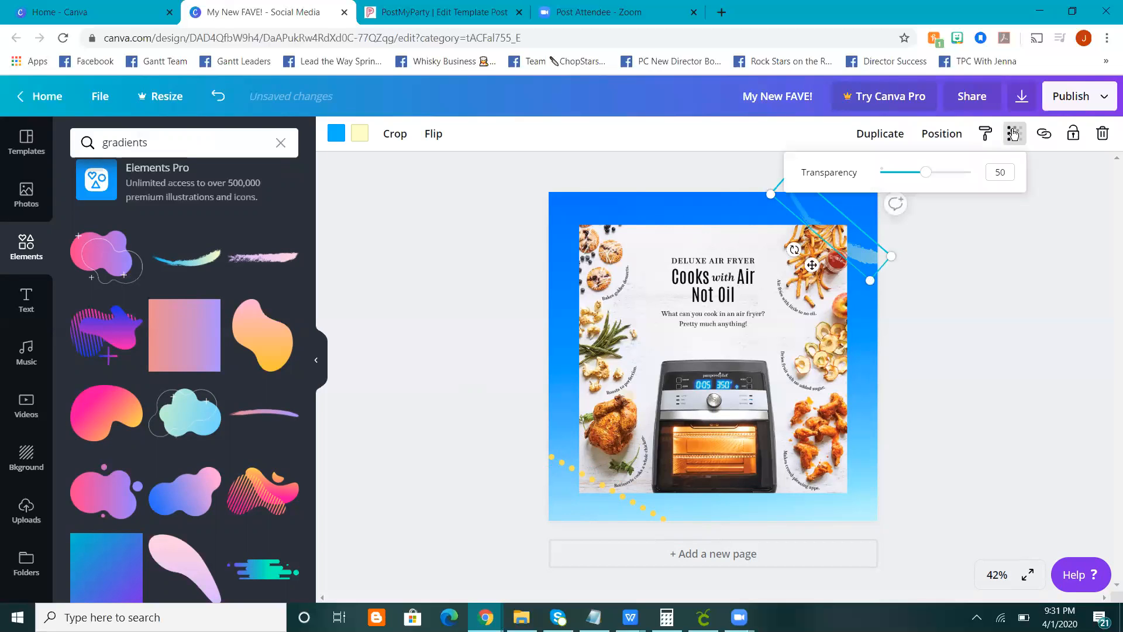
click(992, 221)
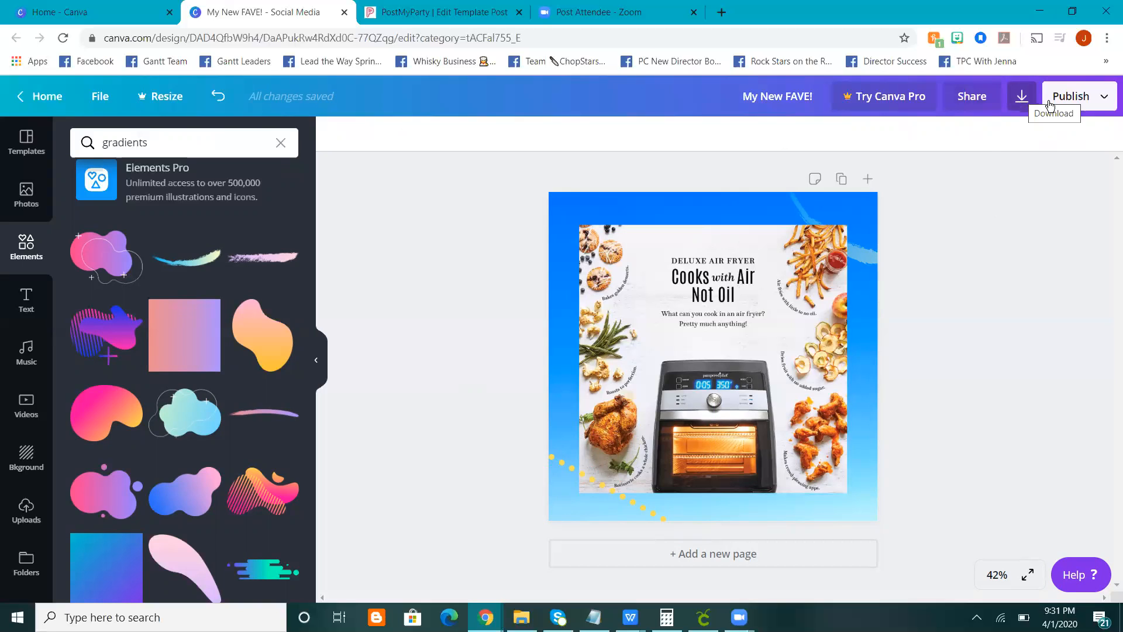
Download the finished design as a JPG and close the preview of the downloaded image.
click(1020, 101)
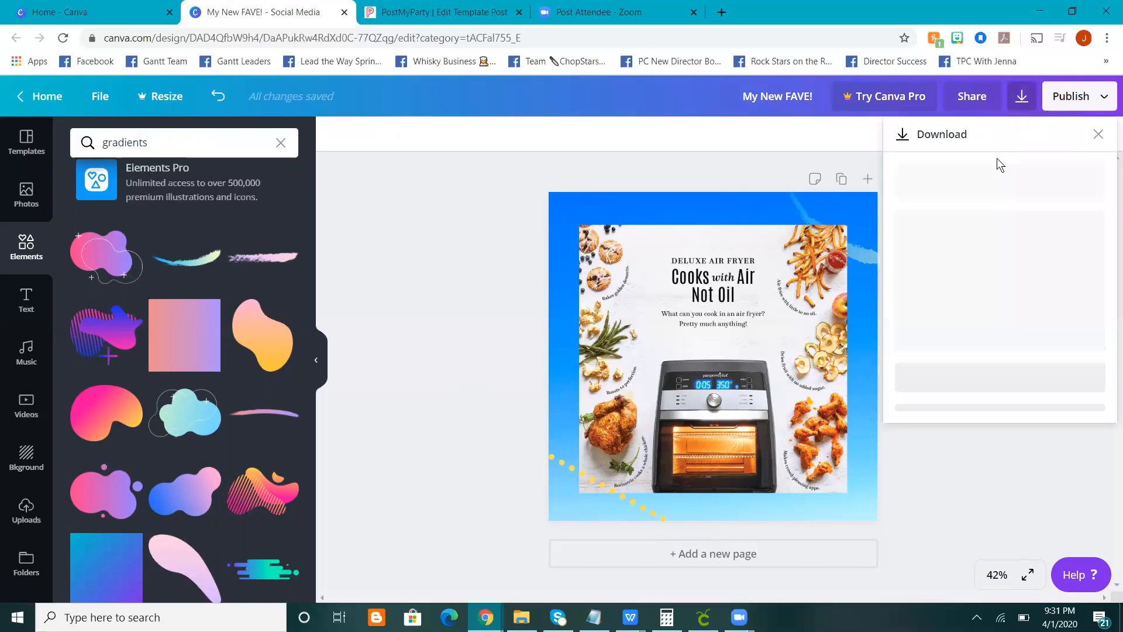
click(975, 211)
click(964, 242)
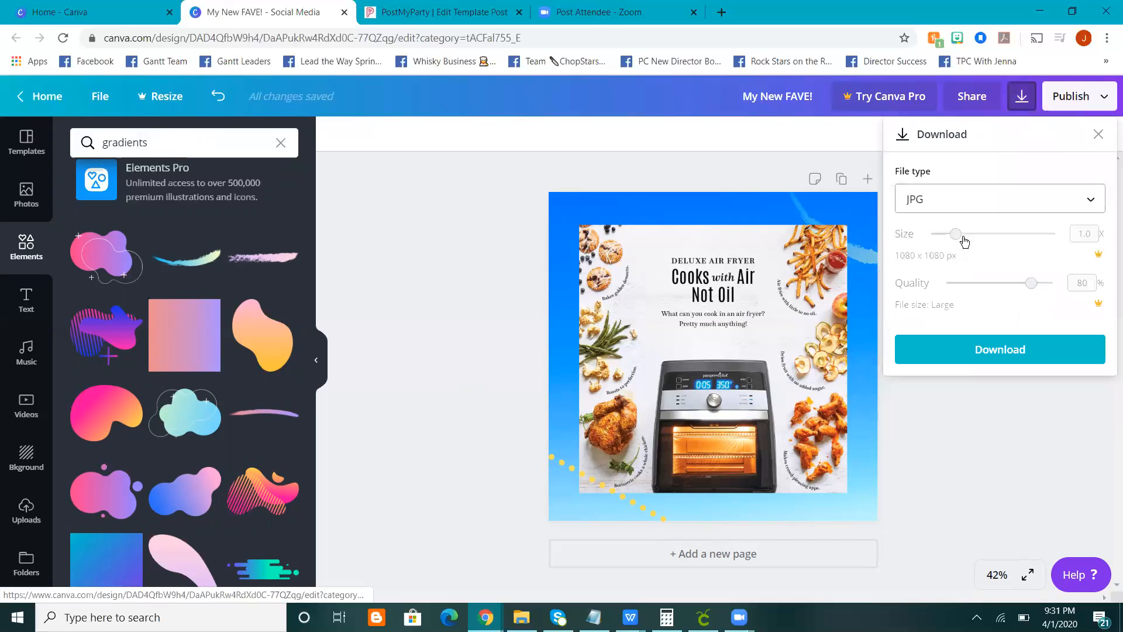
click(942, 346)
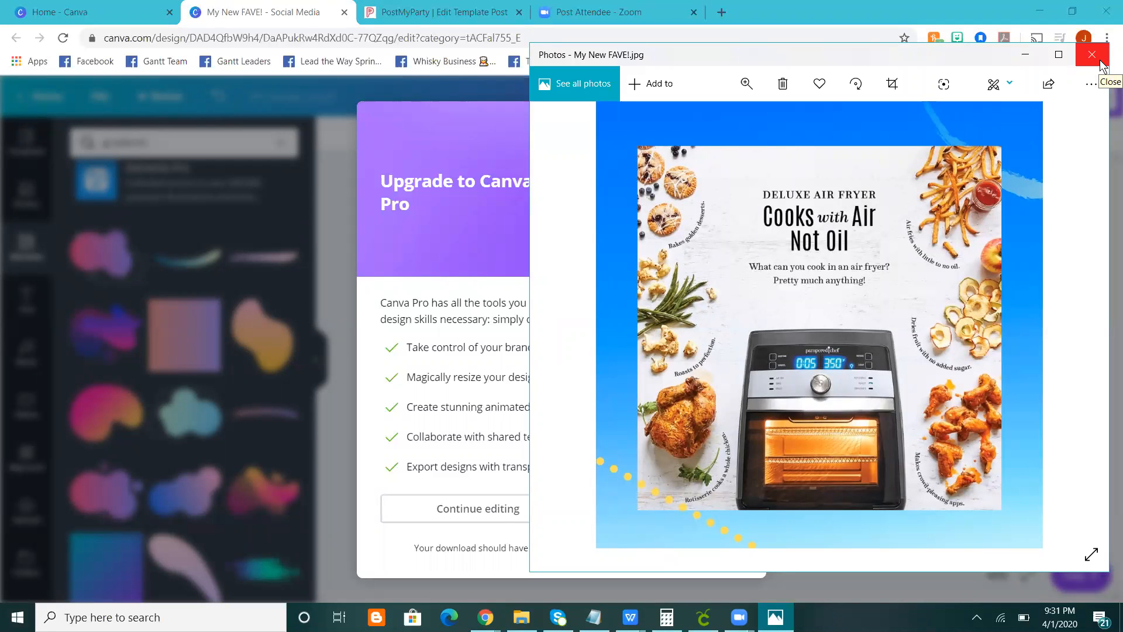
click(1091, 55)
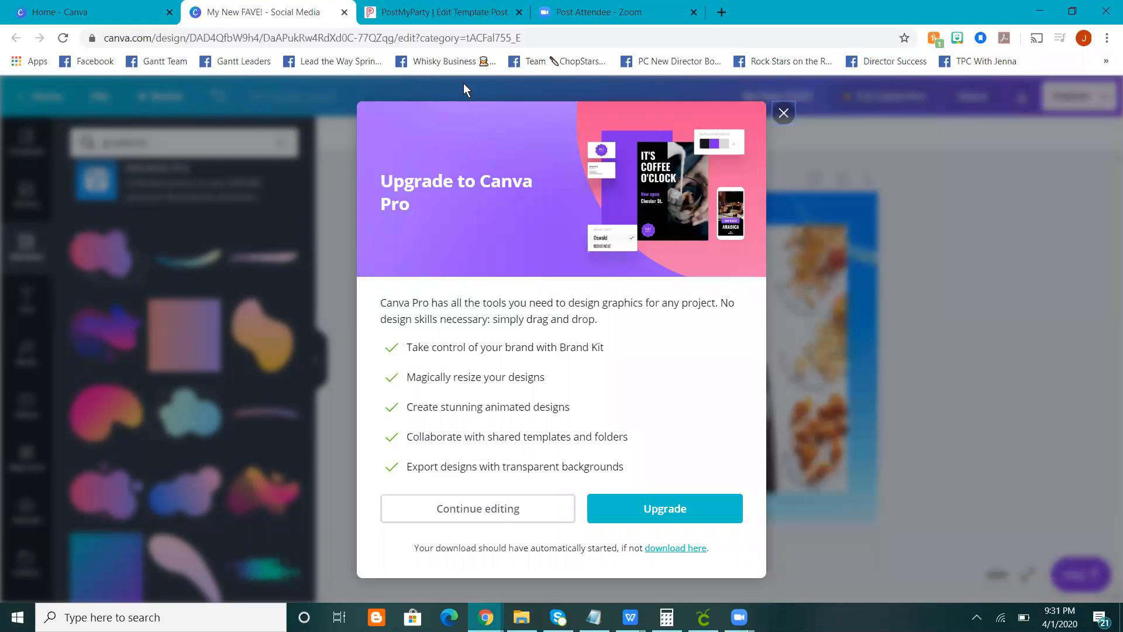